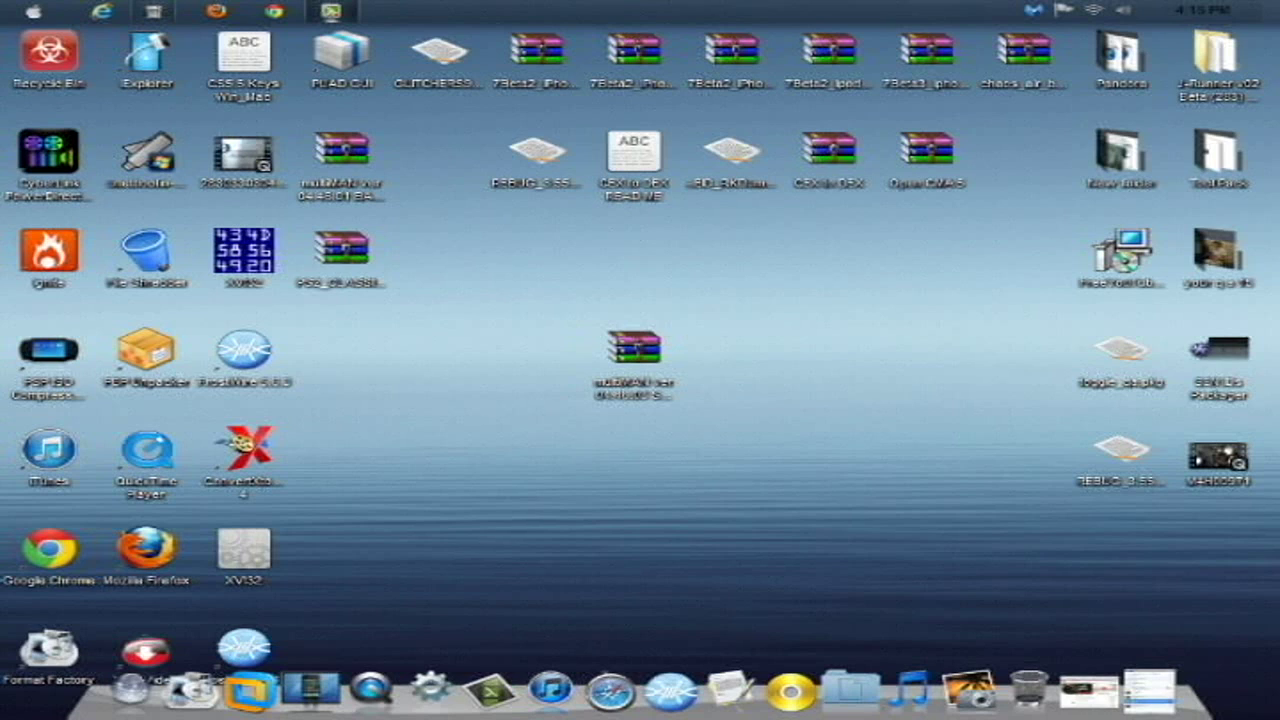
Open the multiMAN ver 04.46.03 STEALTH archive from the desktop and dismiss the licence purchase notice
left_click(634, 365)
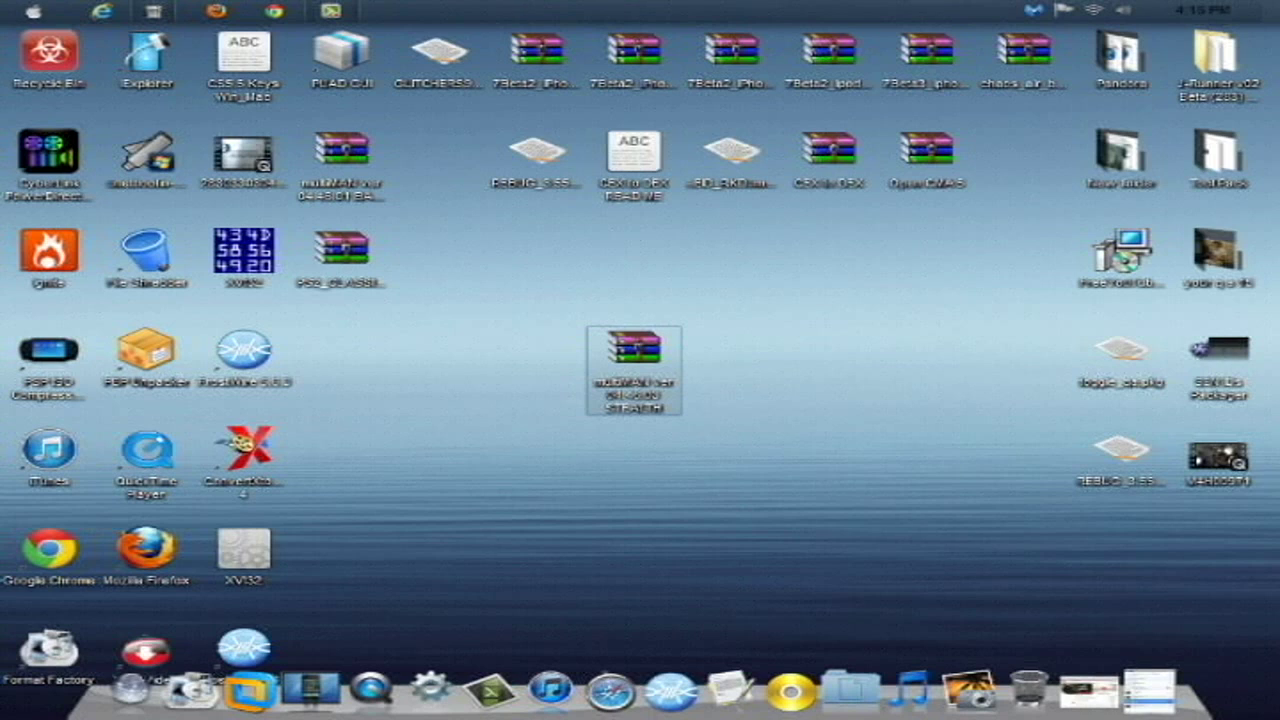
left_click_drag(634, 350, 731, 350)
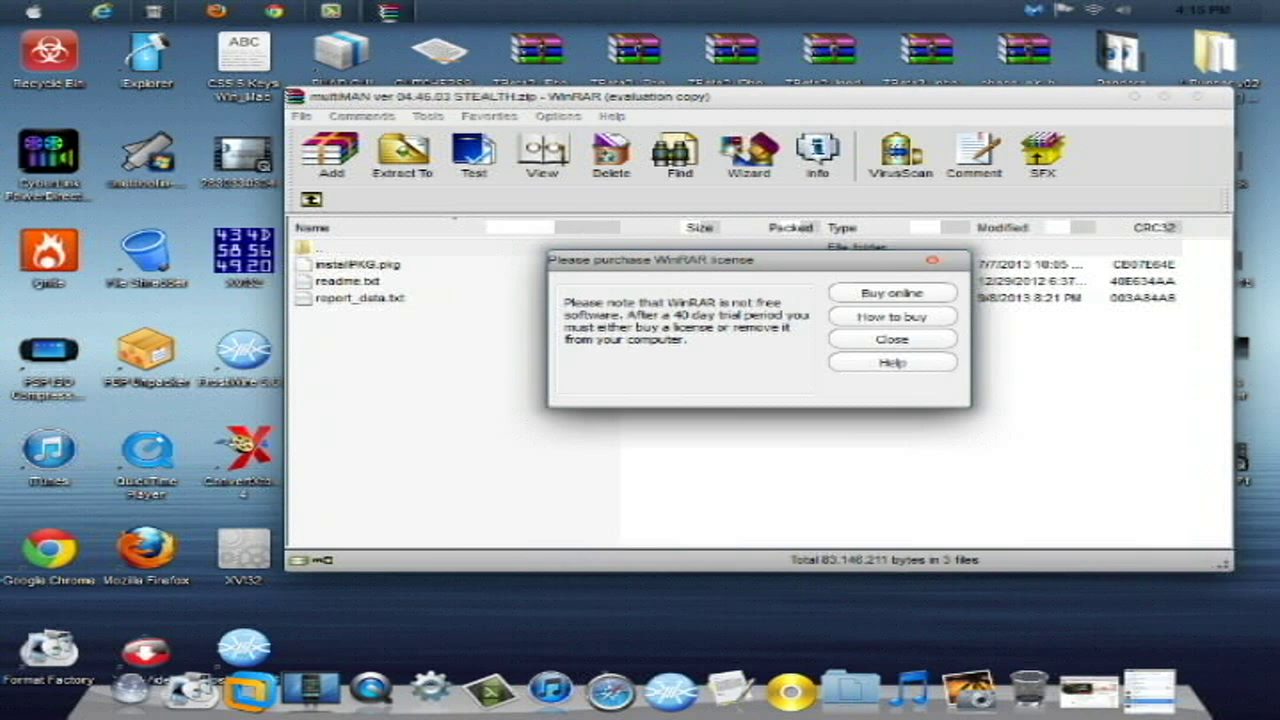
left_click_drag(750, 259, 660, 297)
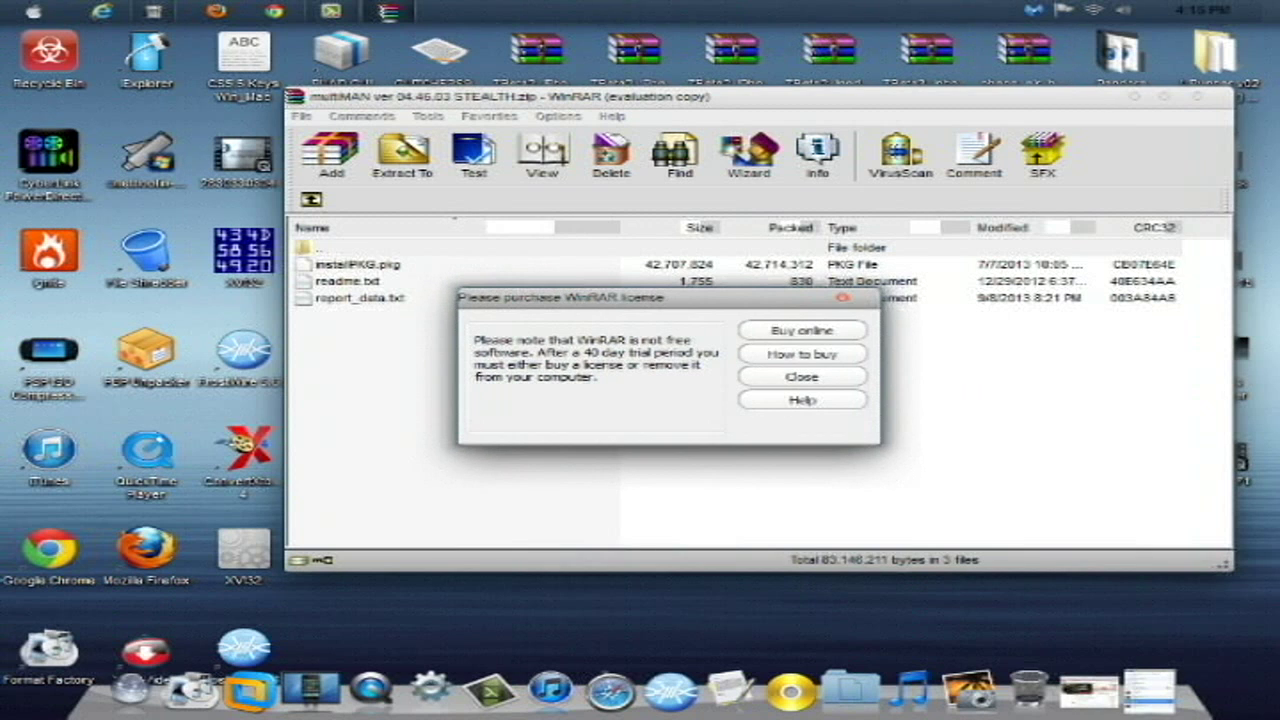
left_click(801, 376)
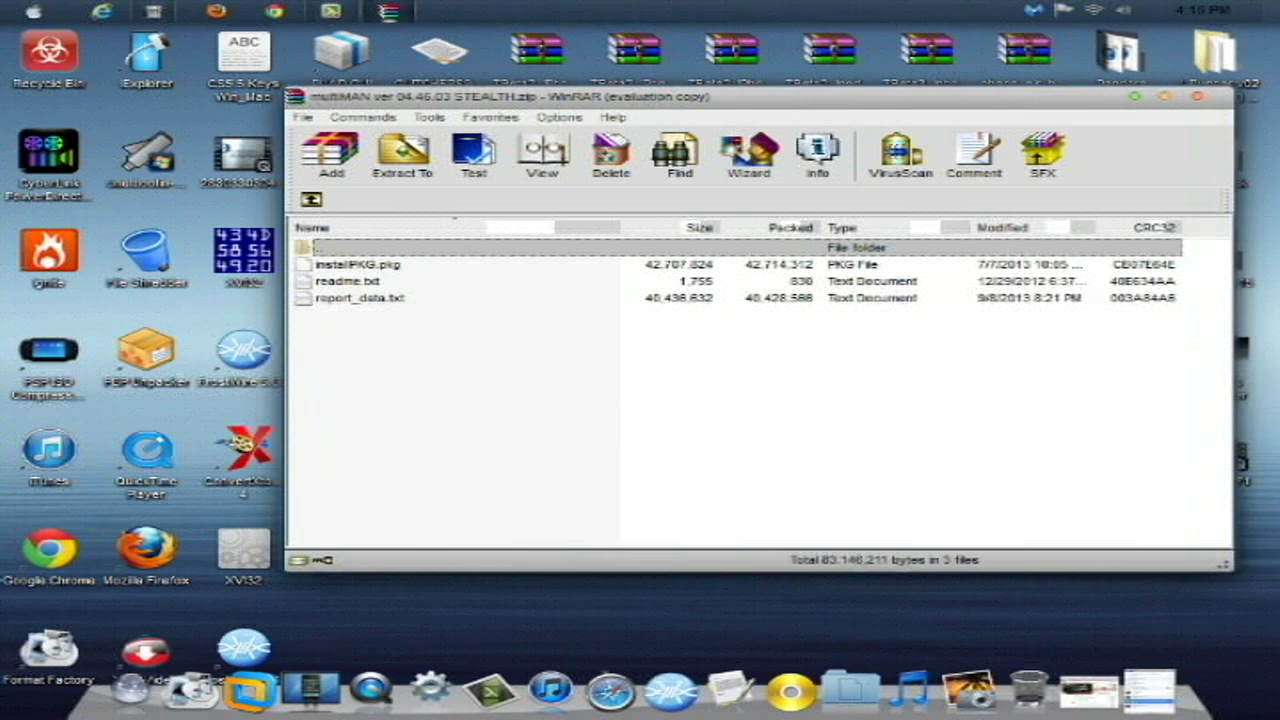
mouse_move(610, 97)
left_mouse_down()
mouse_move(665, 97)
mouse_move(631, 105)
left_mouse_up()
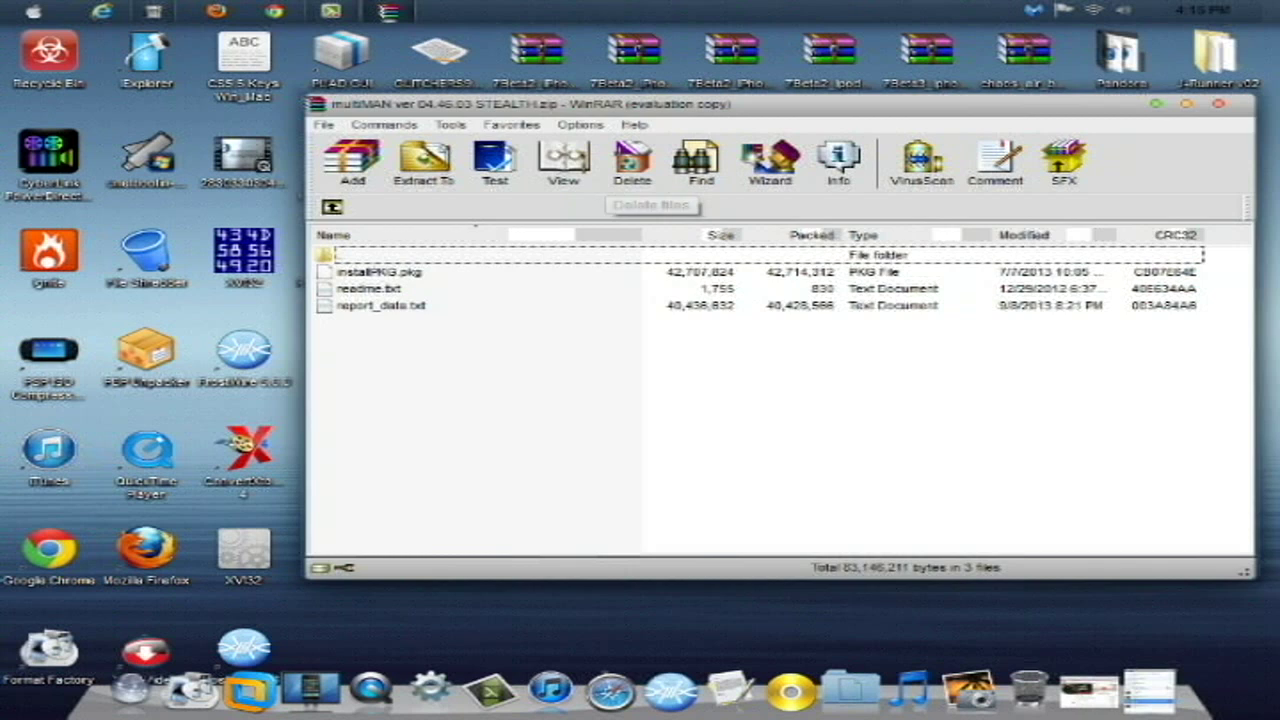
left_click_drag(620, 104, 622, 92)
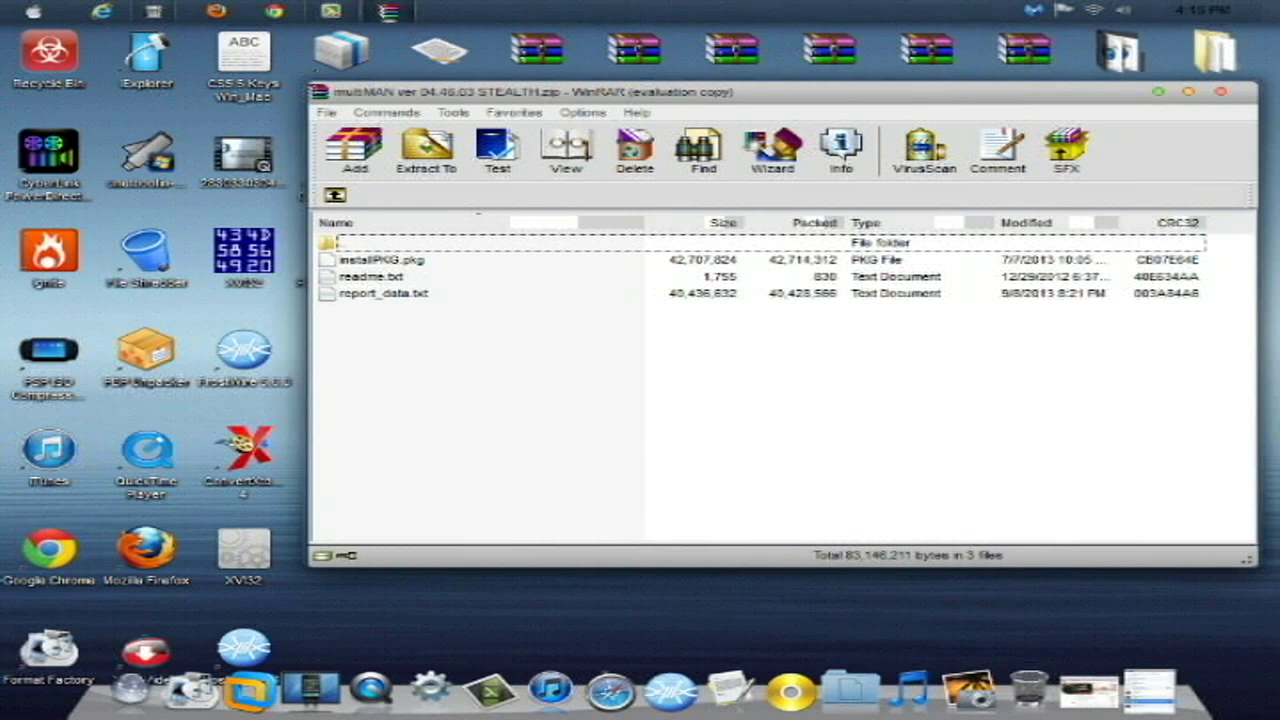
Copy installPKG.pkg from the archive to the root of the USB20FD (R:) drive, replacing the existing file
left_click(154, 11)
left_click(708, 114)
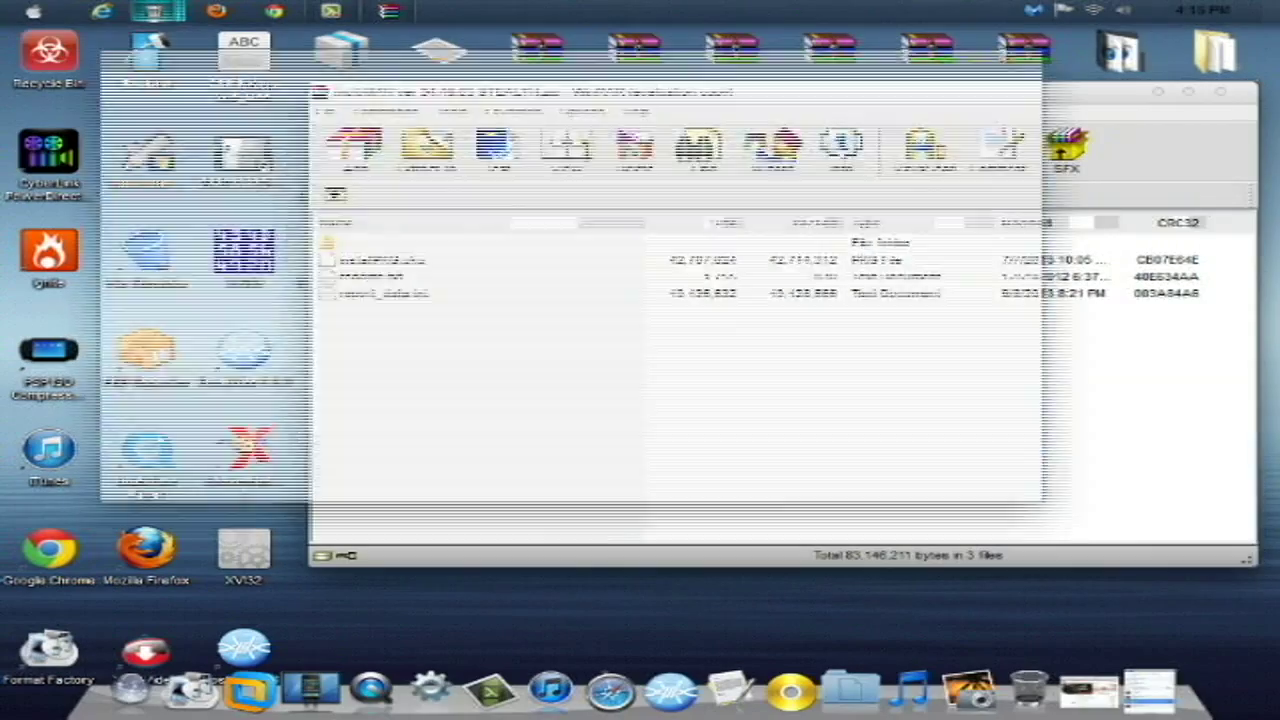
left_click_drag(570, 62, 494, 54)
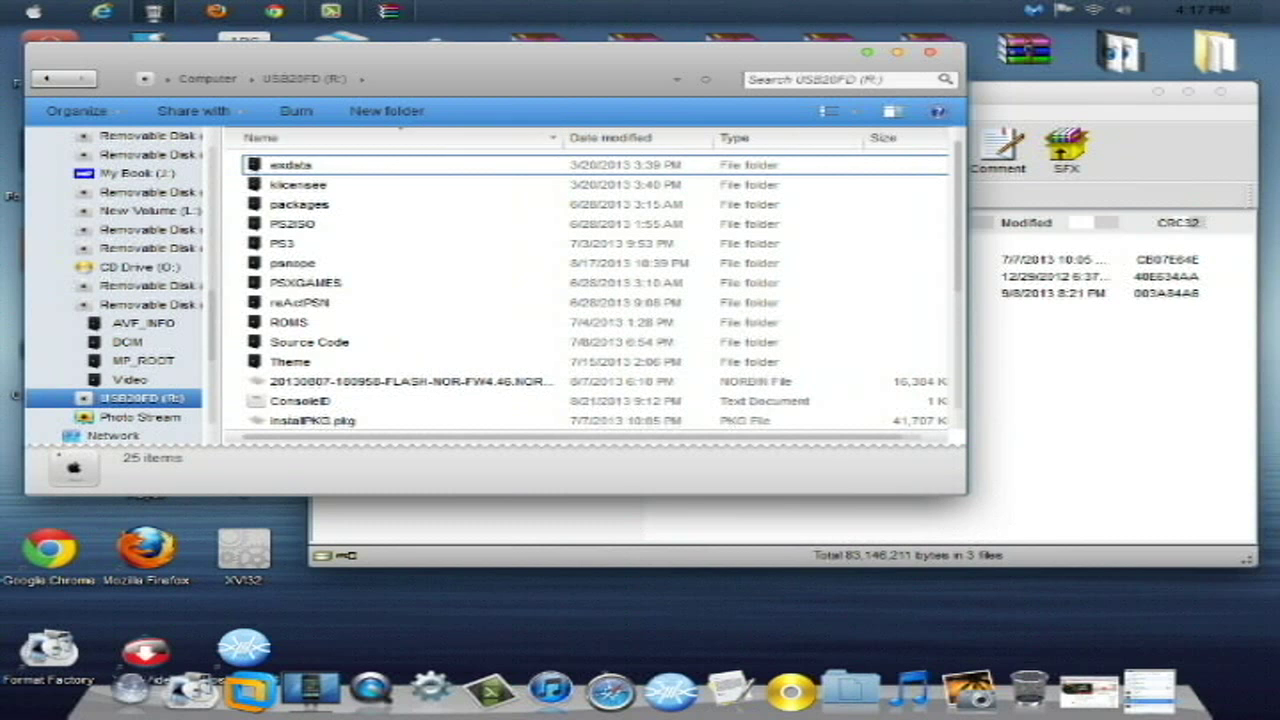
left_click(388, 11)
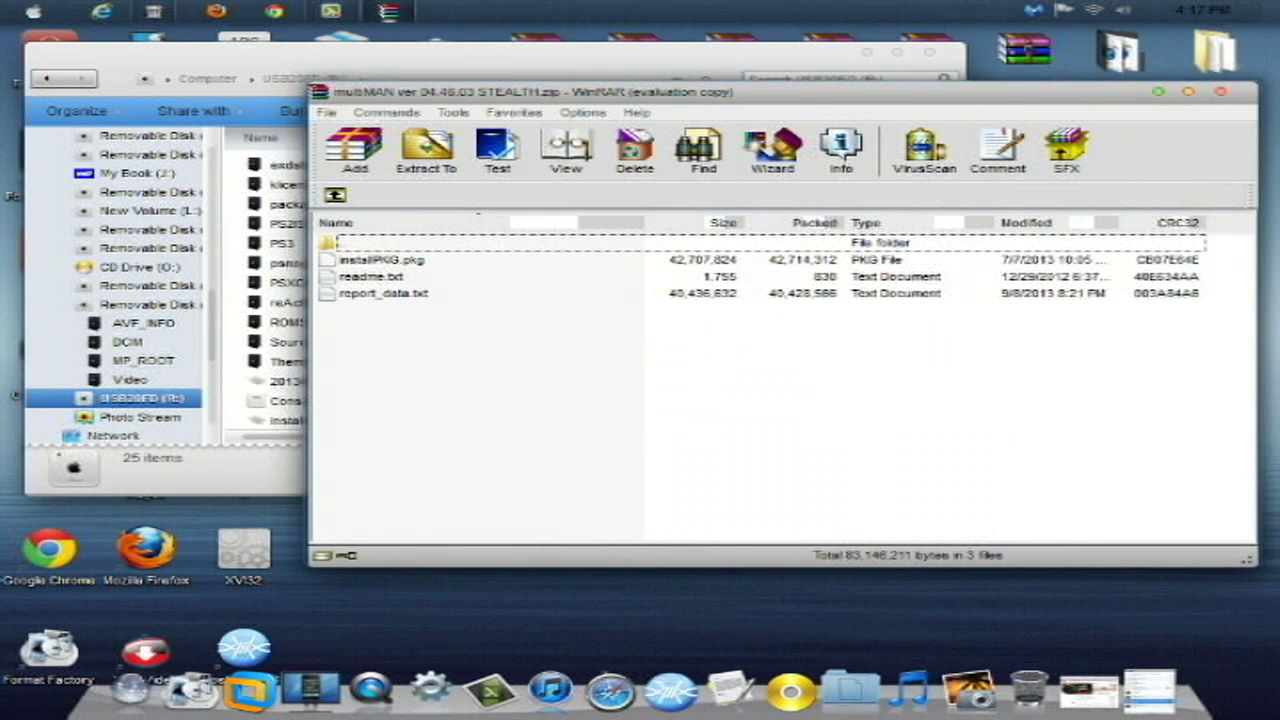
left_click_drag(420, 91, 671, 107)
left_click(632, 275)
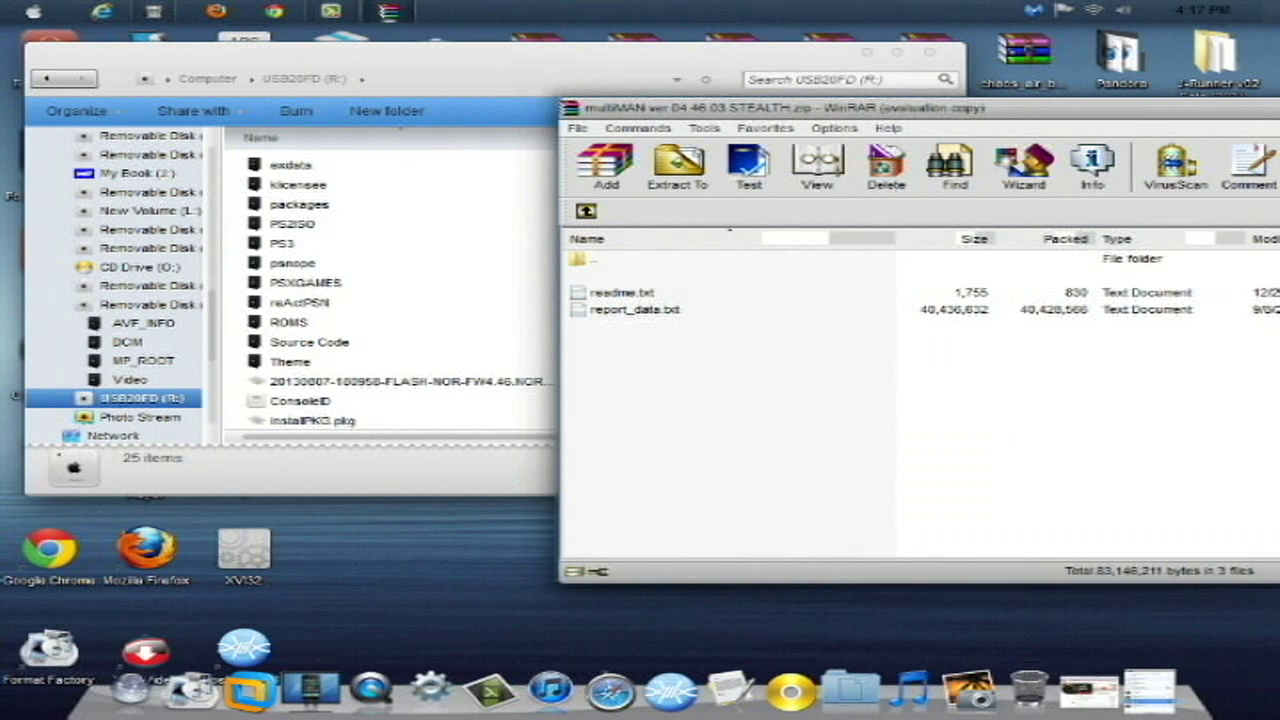
left_click_drag(632, 275, 400, 401)
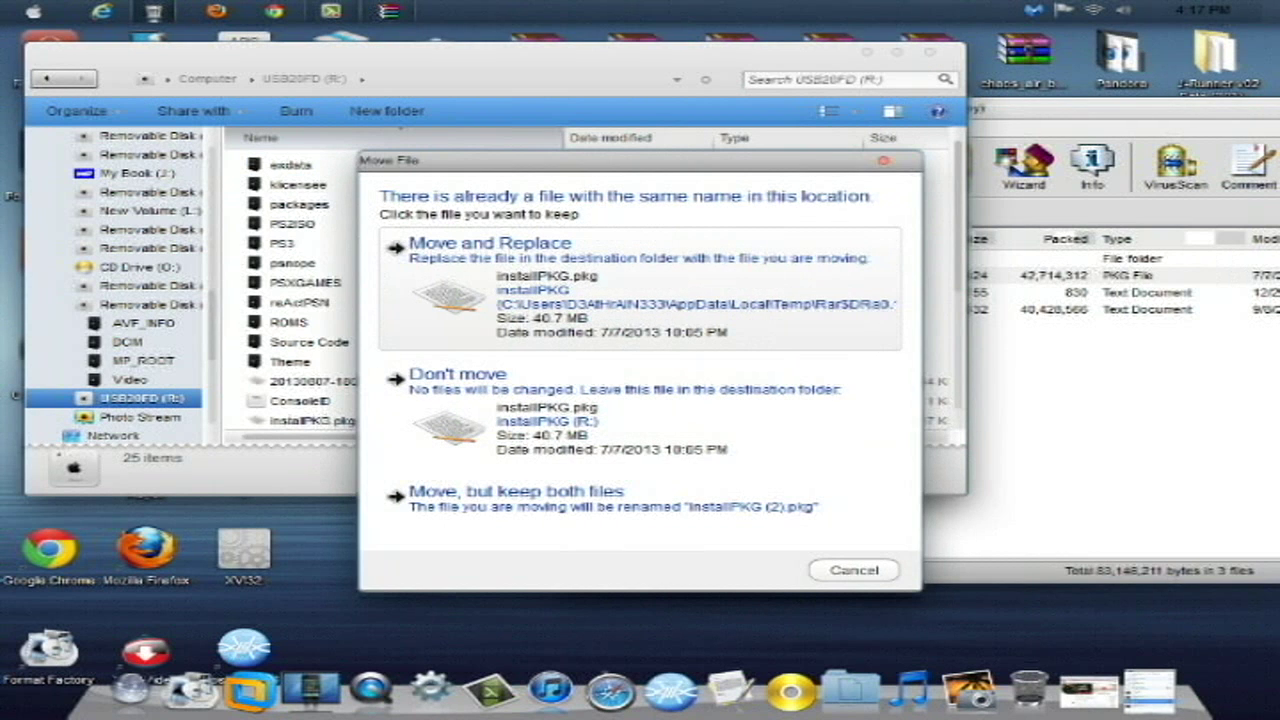
left_click(640, 288)
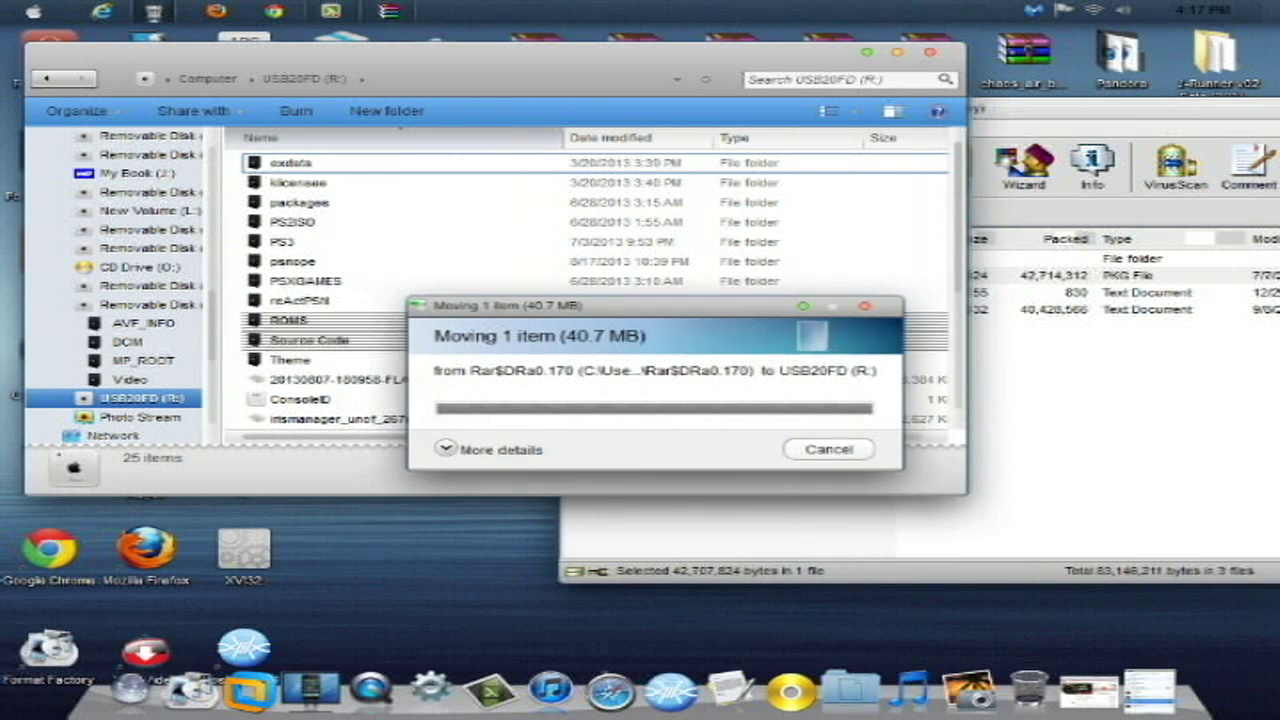
Permanently delete the old report_data text file from the USB20FD (R:) drive
scroll(440, 379, "down", 4)
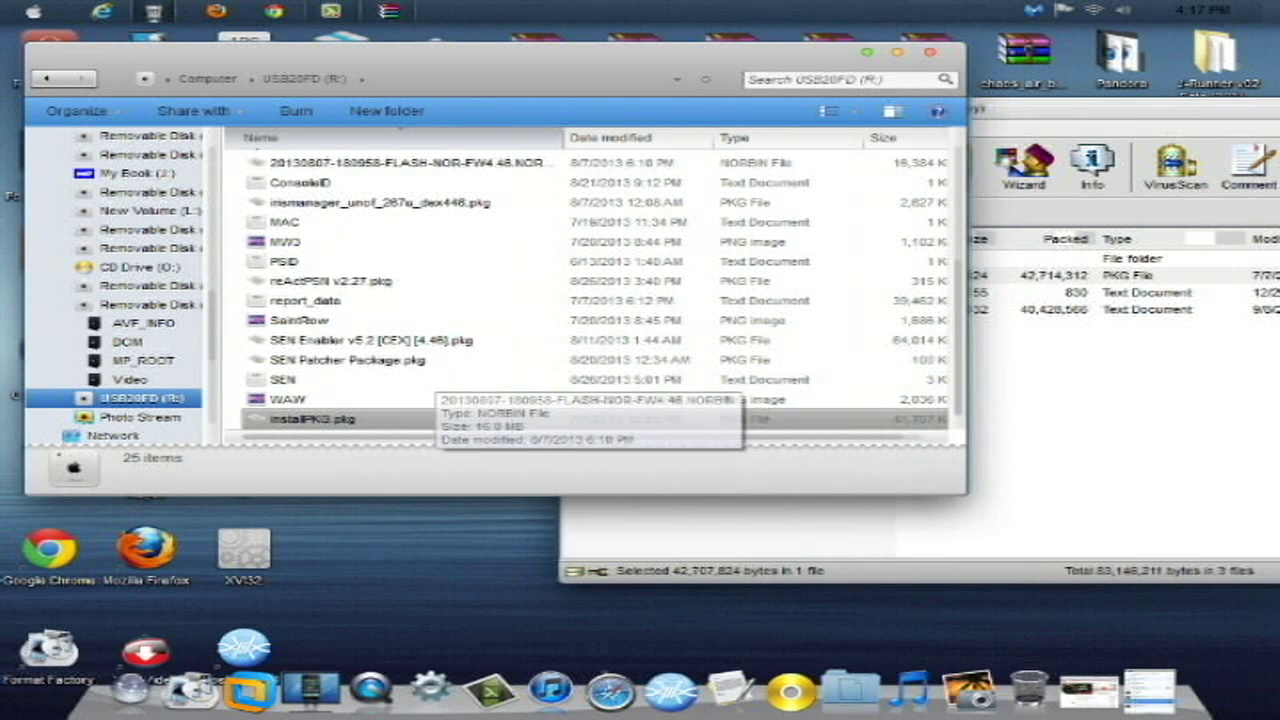
left_click(440, 419)
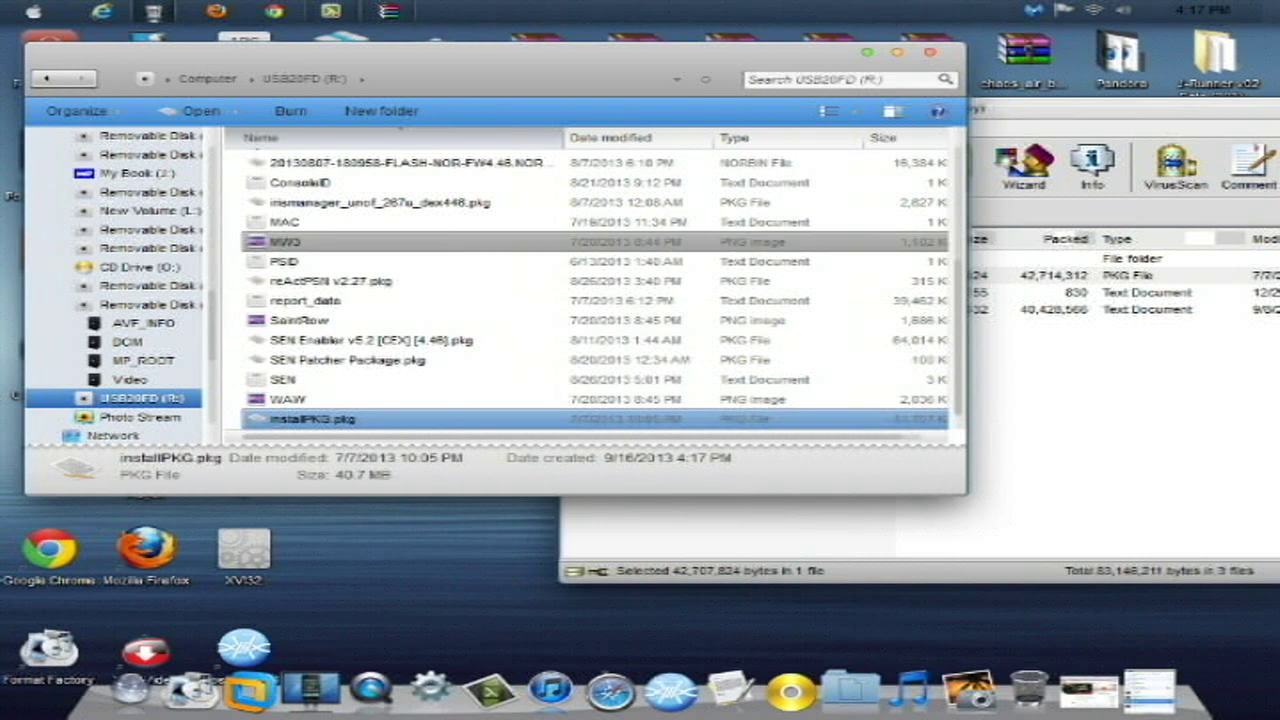
left_click(424, 301)
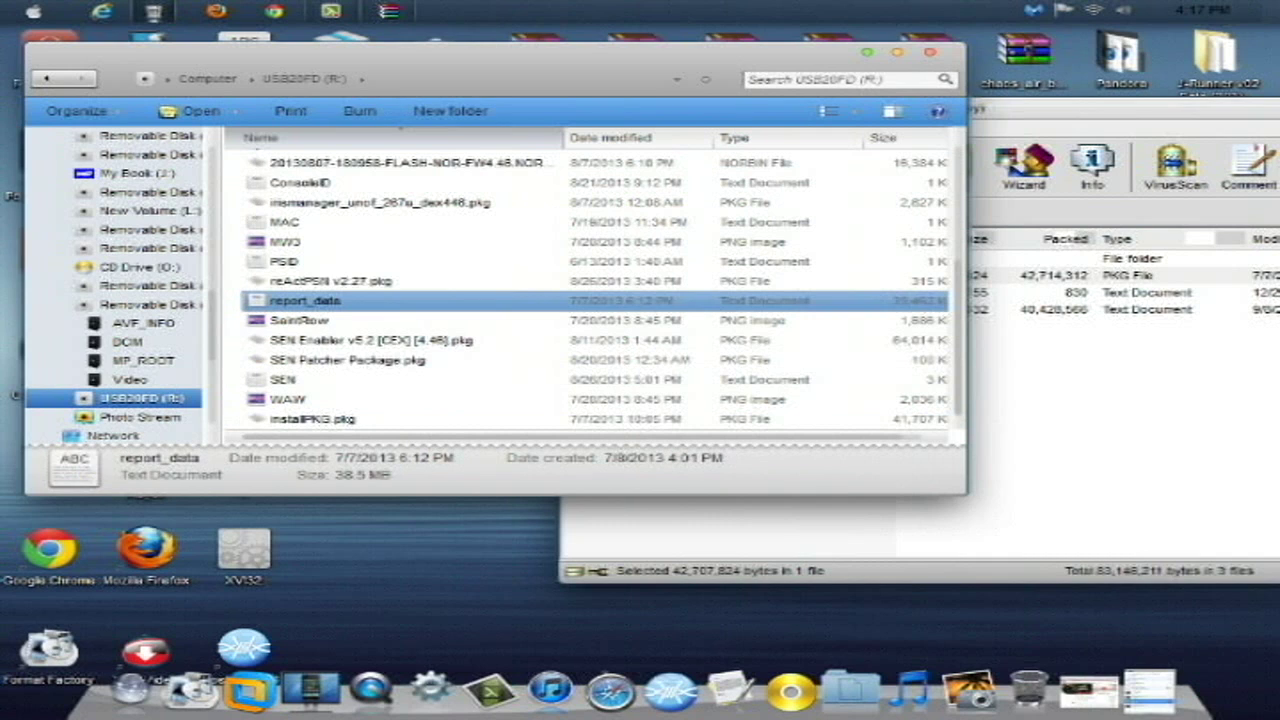
key("Delete")
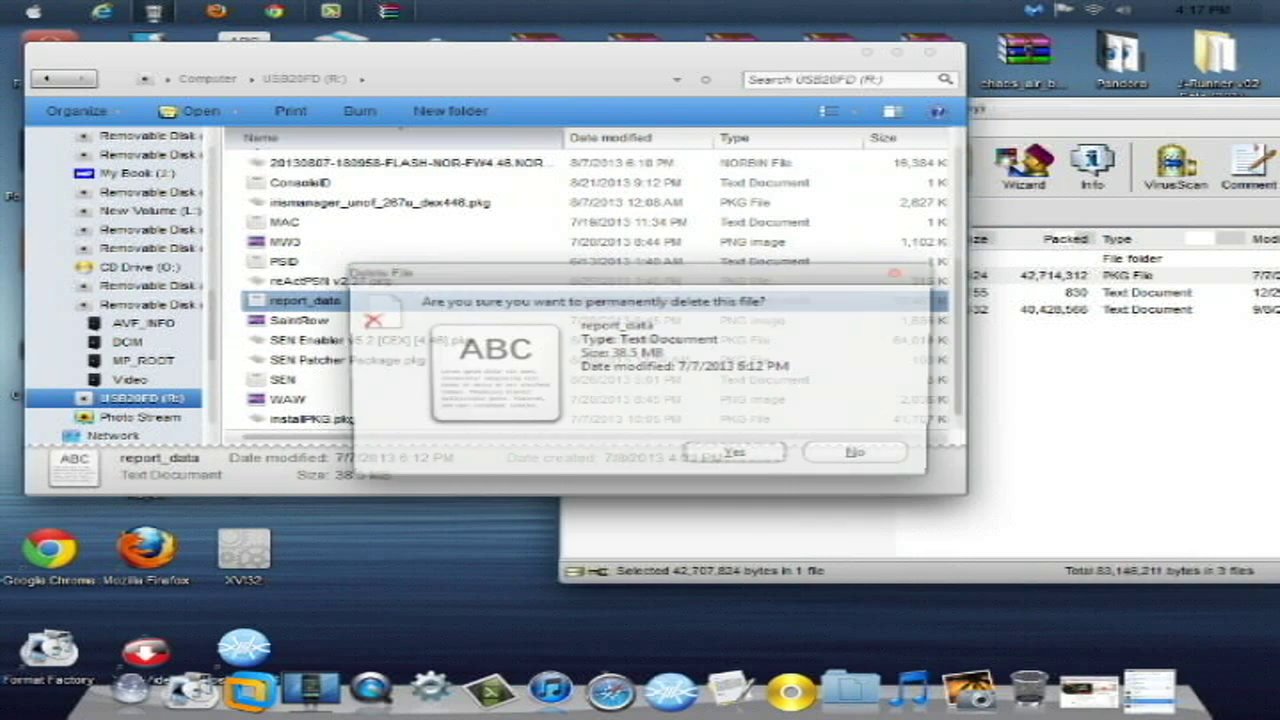
key("Return")
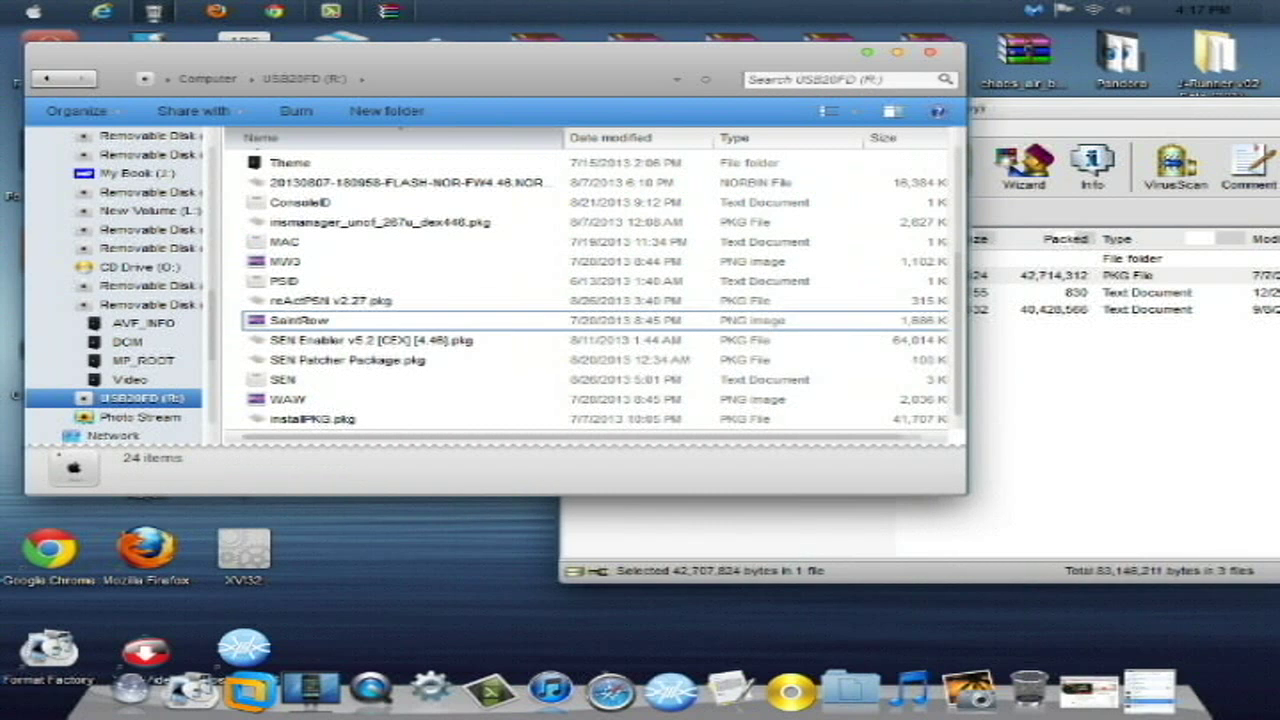
Copy report_data.txt from the archive to the root of the USB20FD (R:) drive and close the drive's window
left_click(978, 346)
left_click(634, 309)
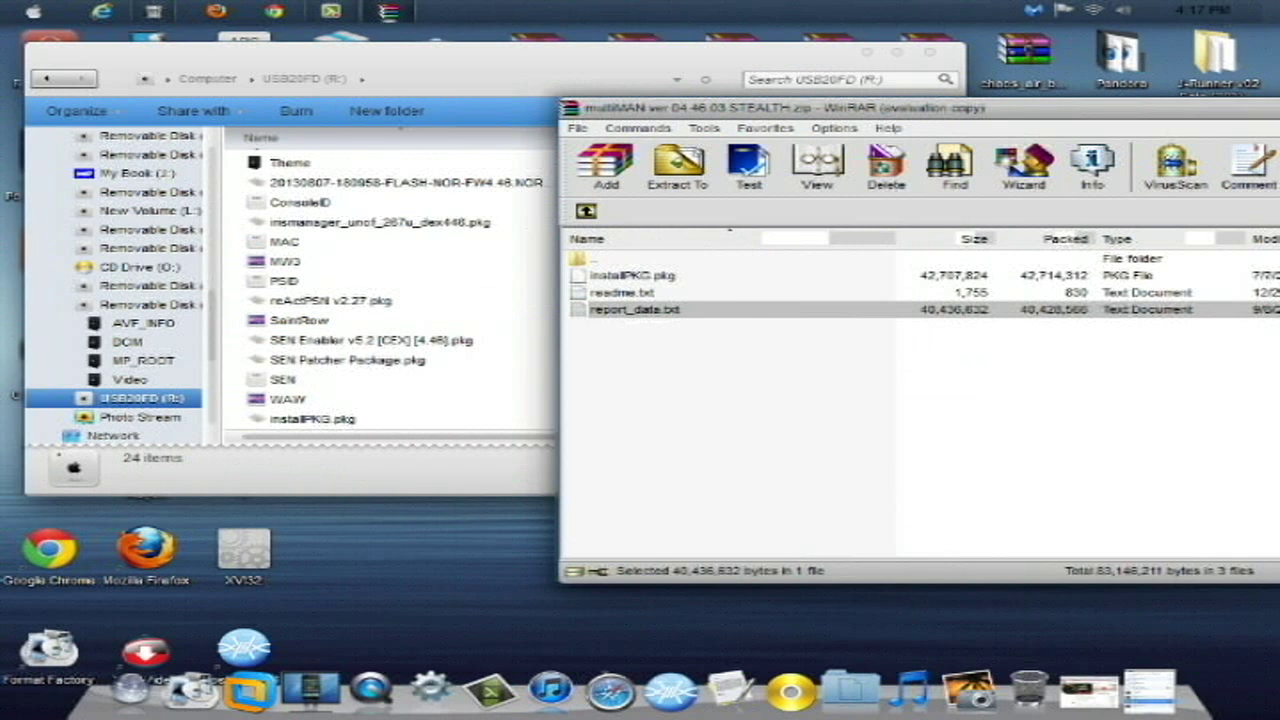
left_click_drag(634, 309, 400, 281)
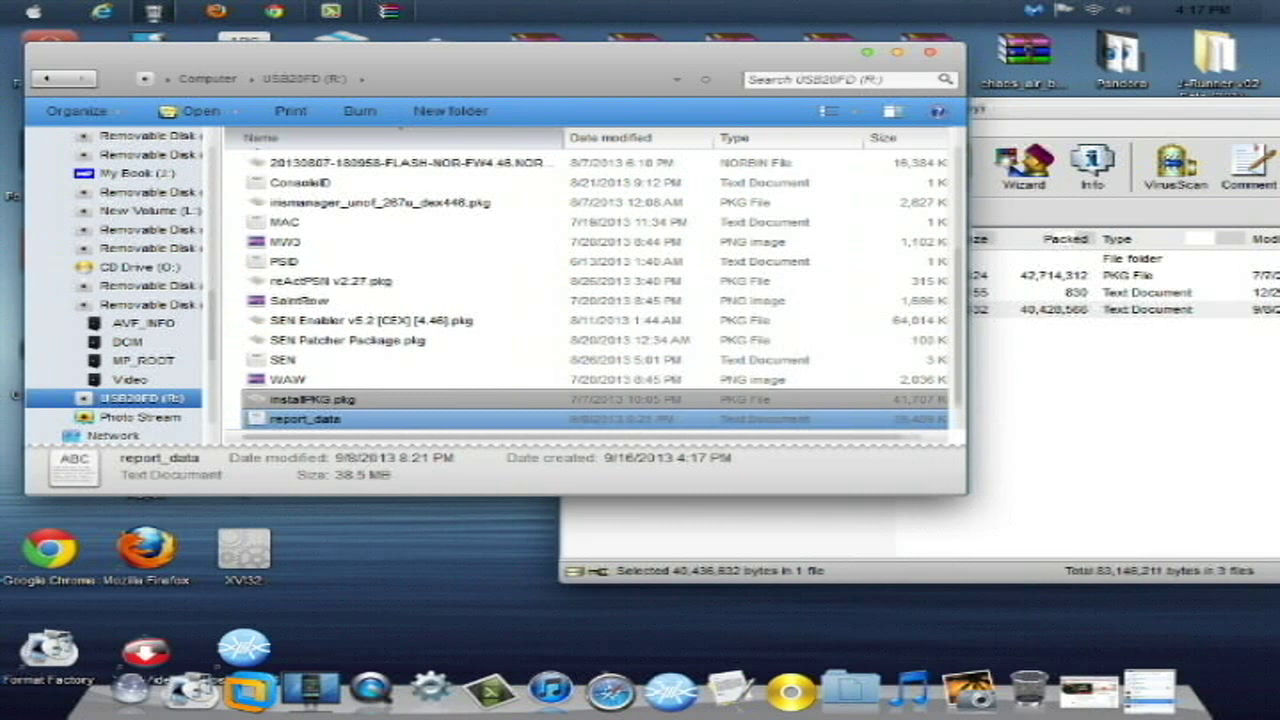
left_click(312, 399)
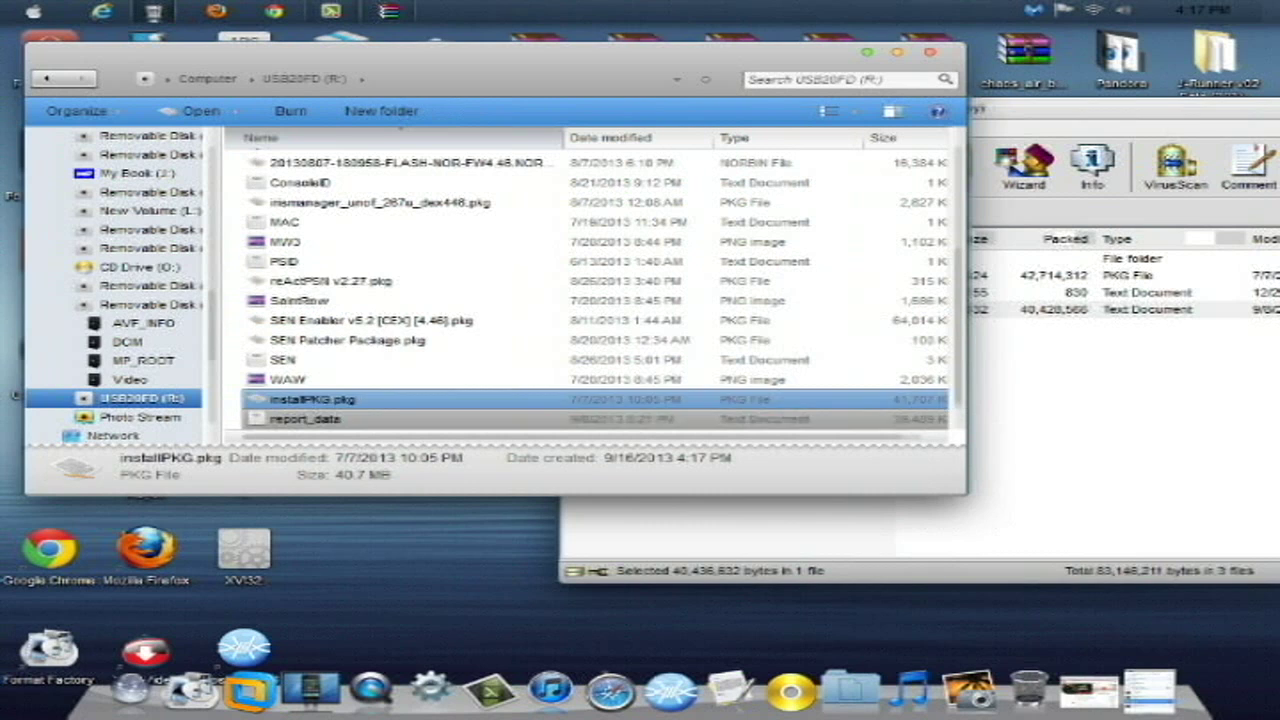
left_click(305, 419)
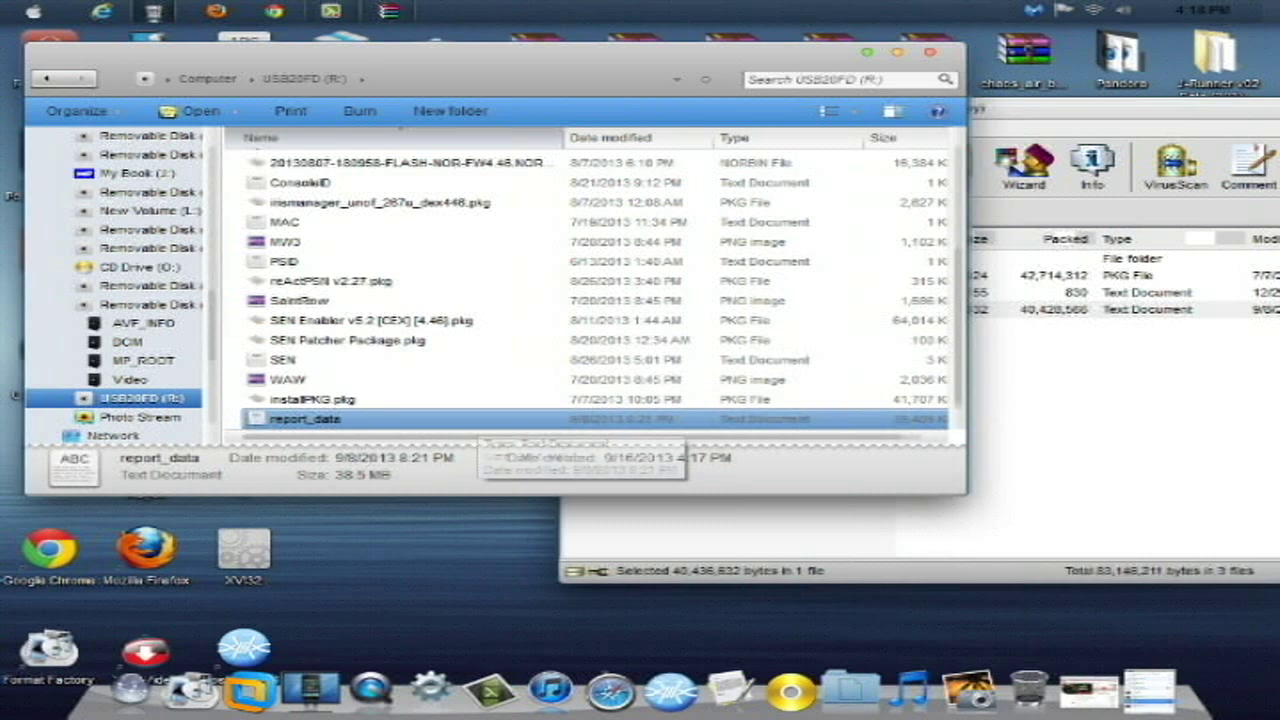
left_click_drag(480, 55, 601, 121)
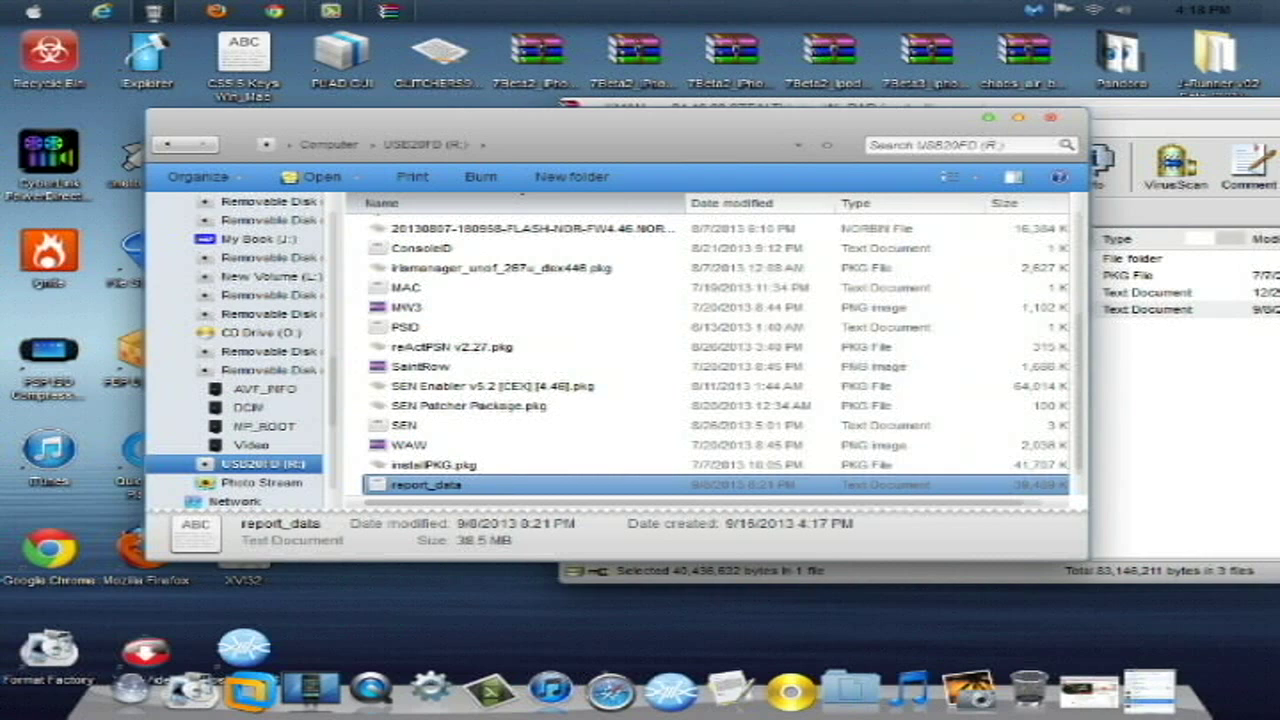
left_click(1050, 117)
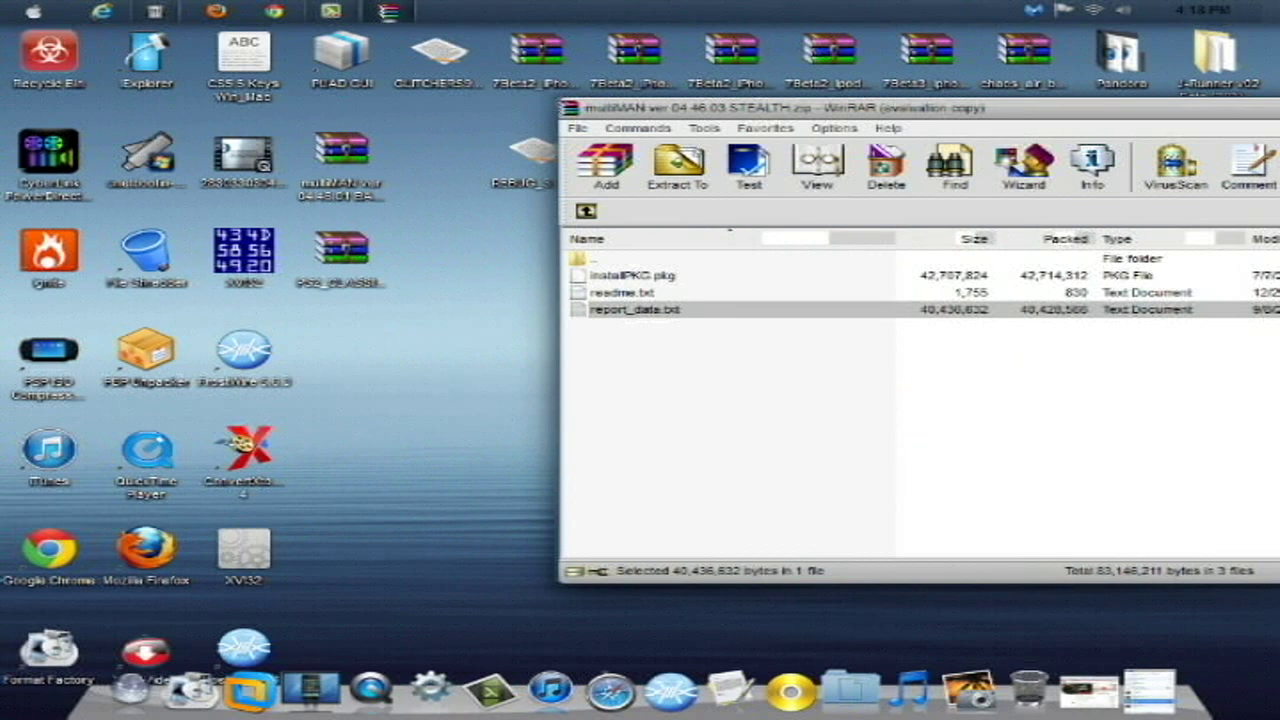
Open readme.txt from the archive, read the stealth multiMAN installation methods, and close it
left_click(622, 292)
key("Return")
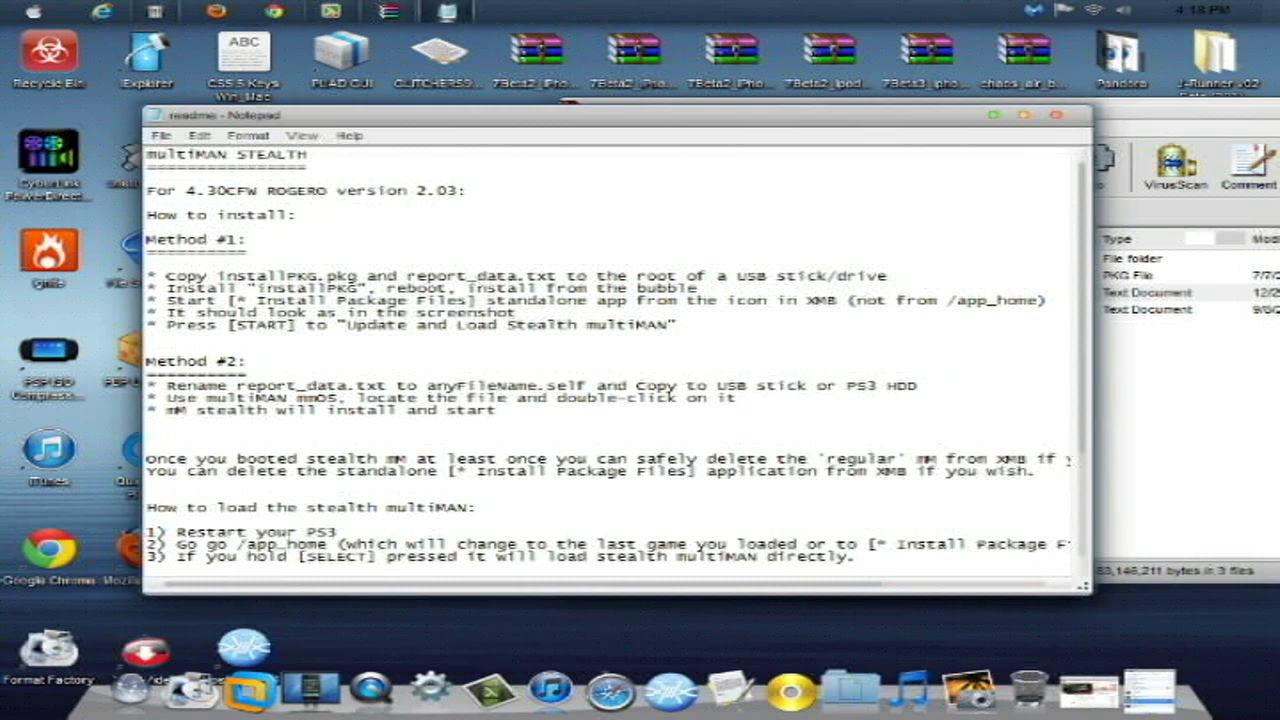
scroll(612, 365, "down", 1)
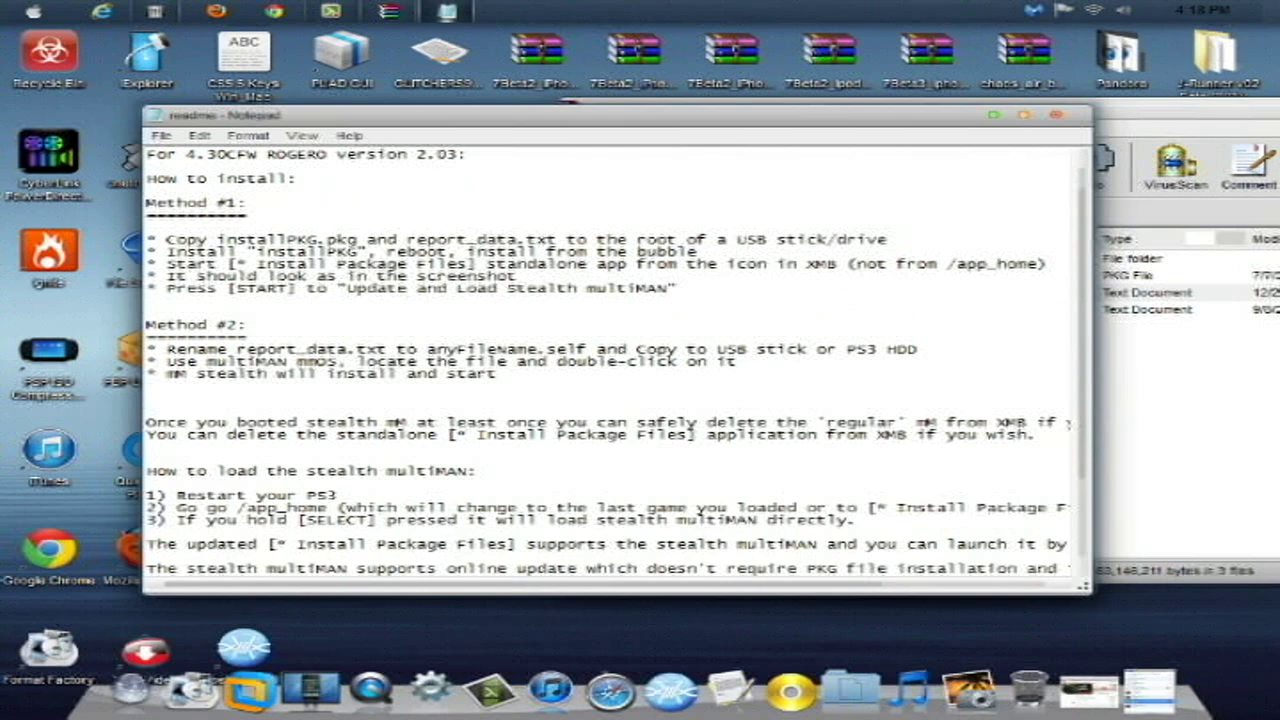
key("alt+F4")
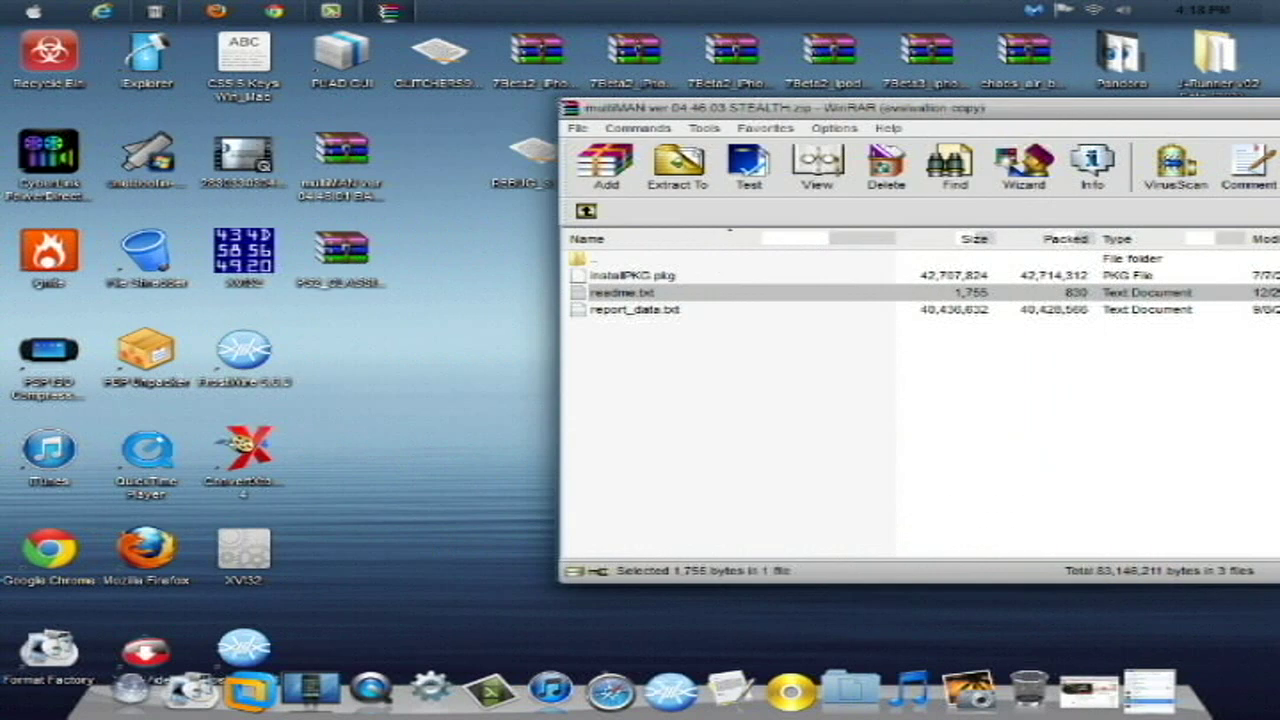
left_click_drag(890, 108, 524, 129)
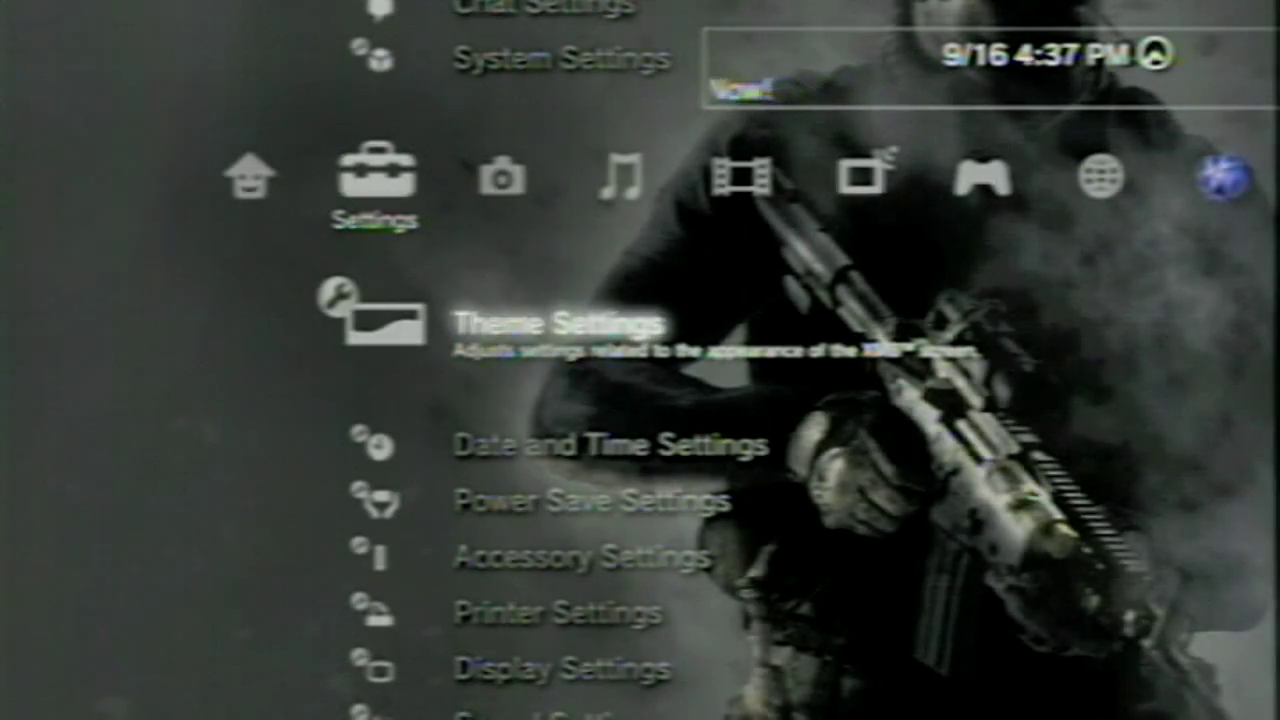
Switch to the PlayStation 3 XMB and go to Install Package Files in the Game category
key("Right")
key("Right")
key("Right")
key("Right")
key("Right")
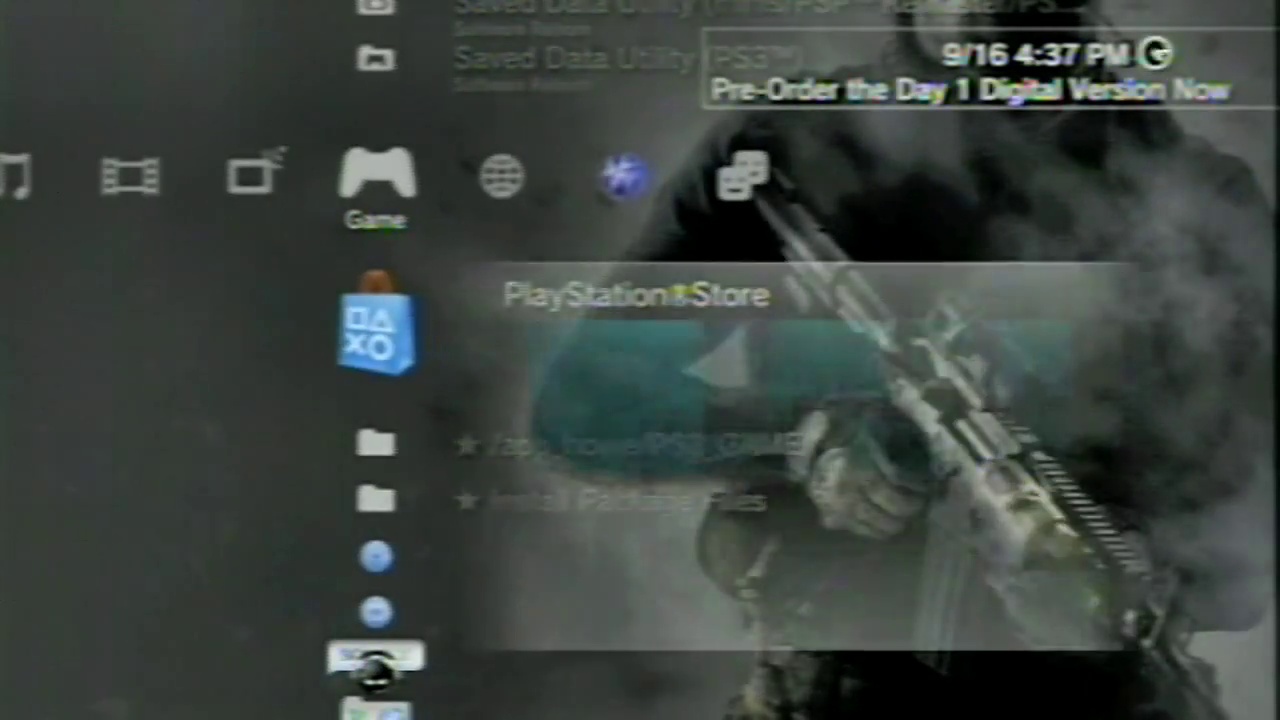
key("Down")
key("Down")
key("Down")
key("Down")
key("Down")
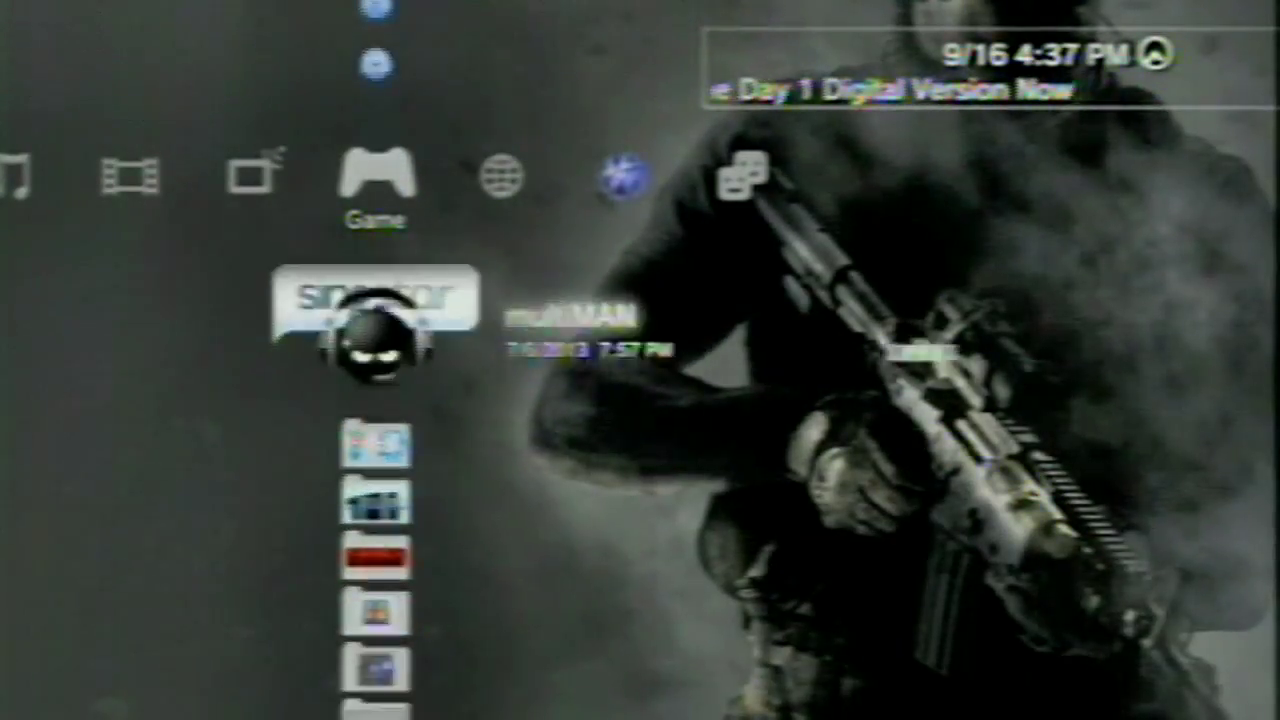
key("Up")
key("Up")
key("Up")
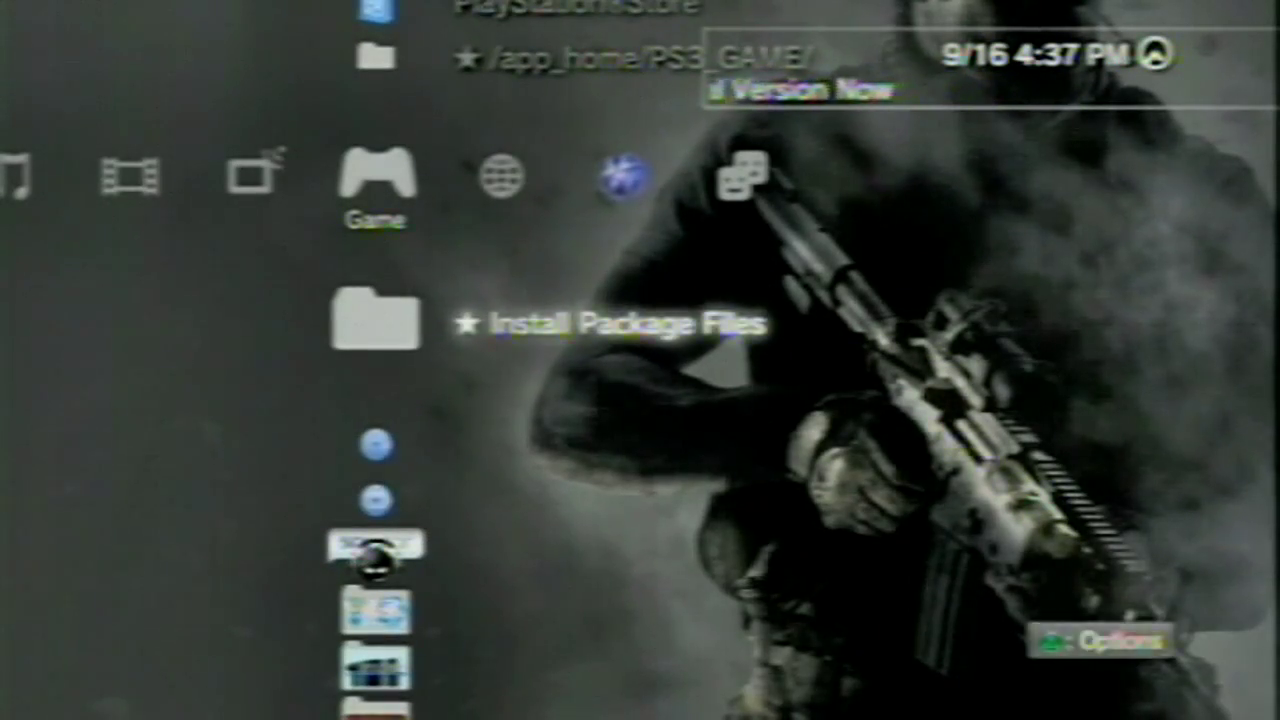
key("Return")
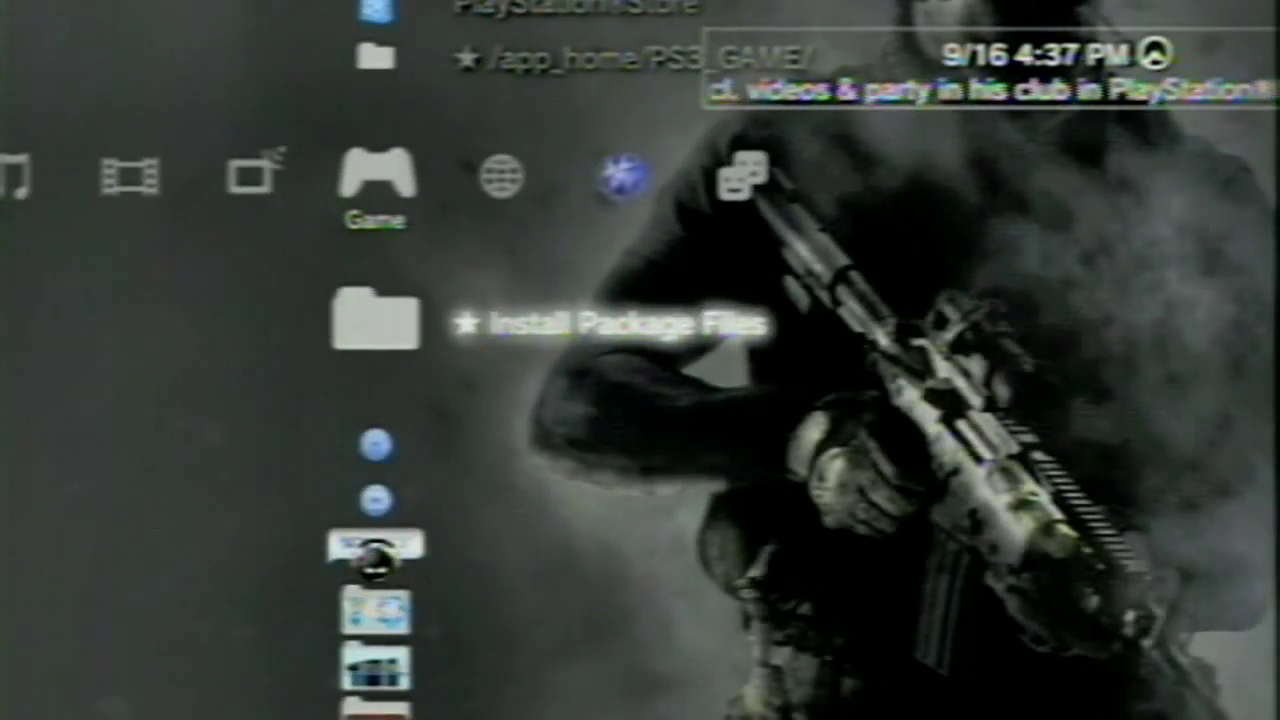
Open the Backup Managers folder in the Game category, landing on the multiMAN entry
key("Down")
key("Down")
key("Down")
key("Down")
key("Down")
key("Down")
key("Down")
key("Down")
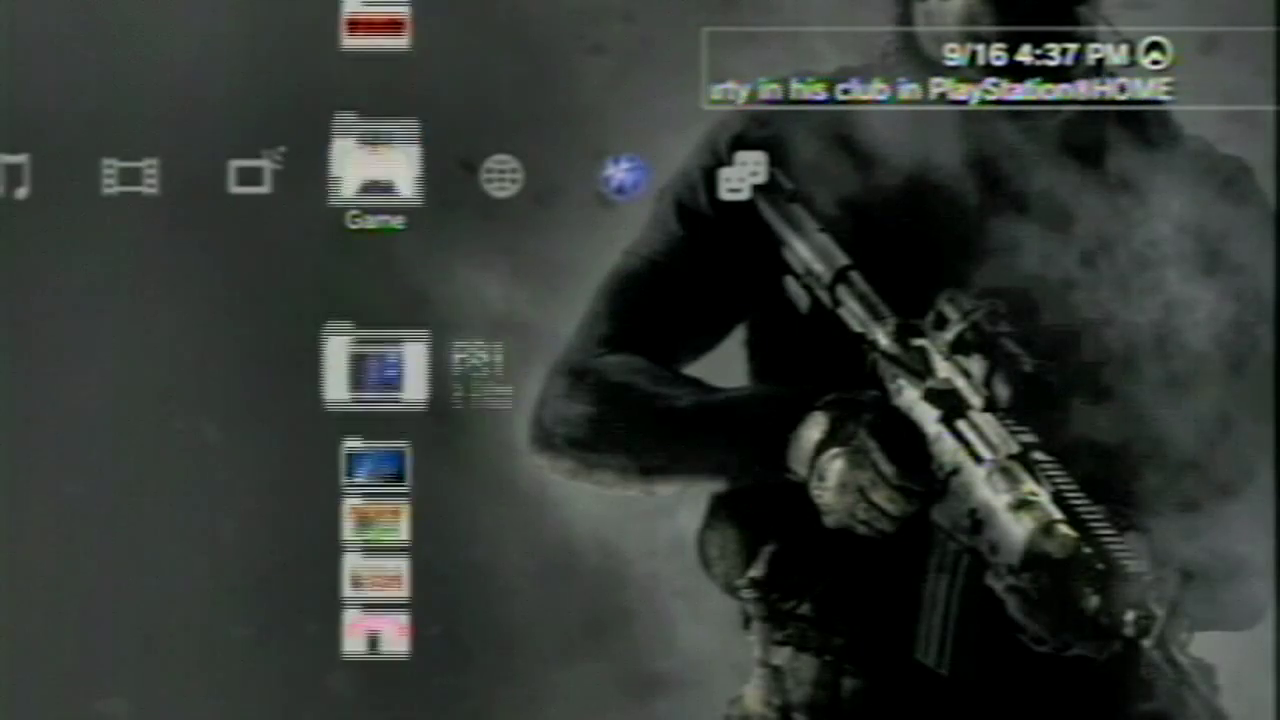
key("Down")
key("Up")
key("Up")
key("Up")
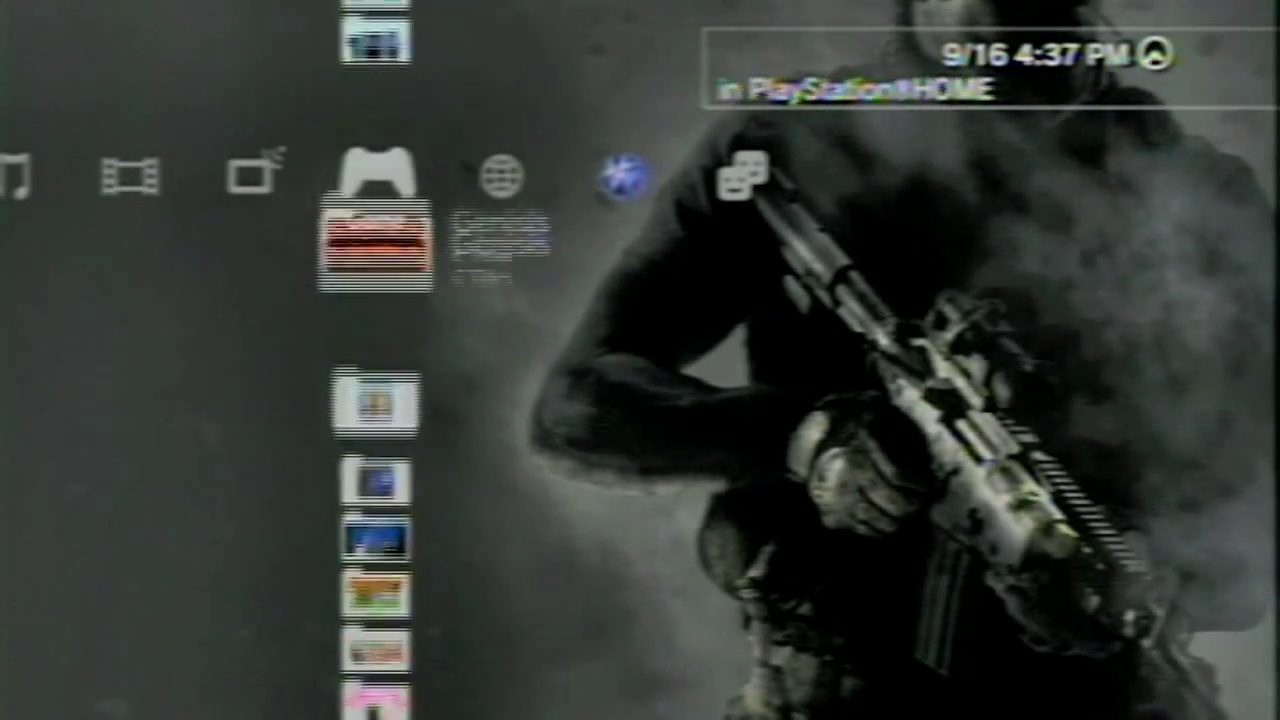
key("Up")
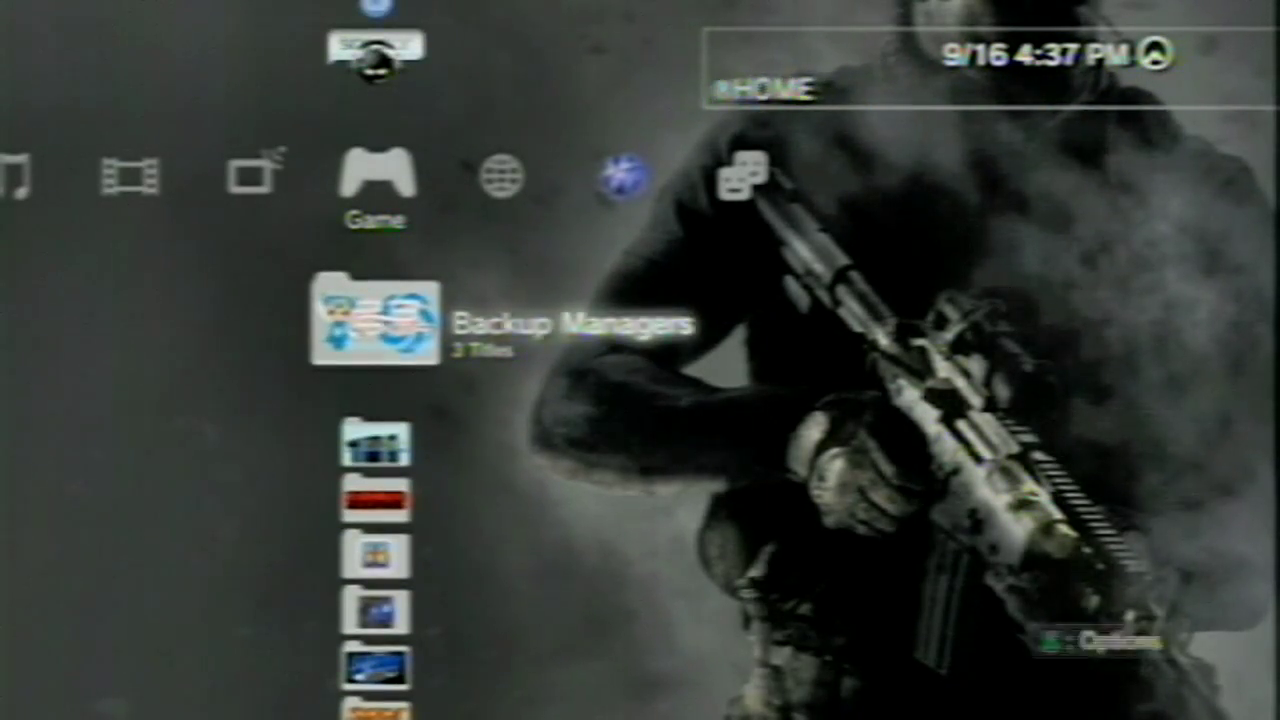
key("Return")
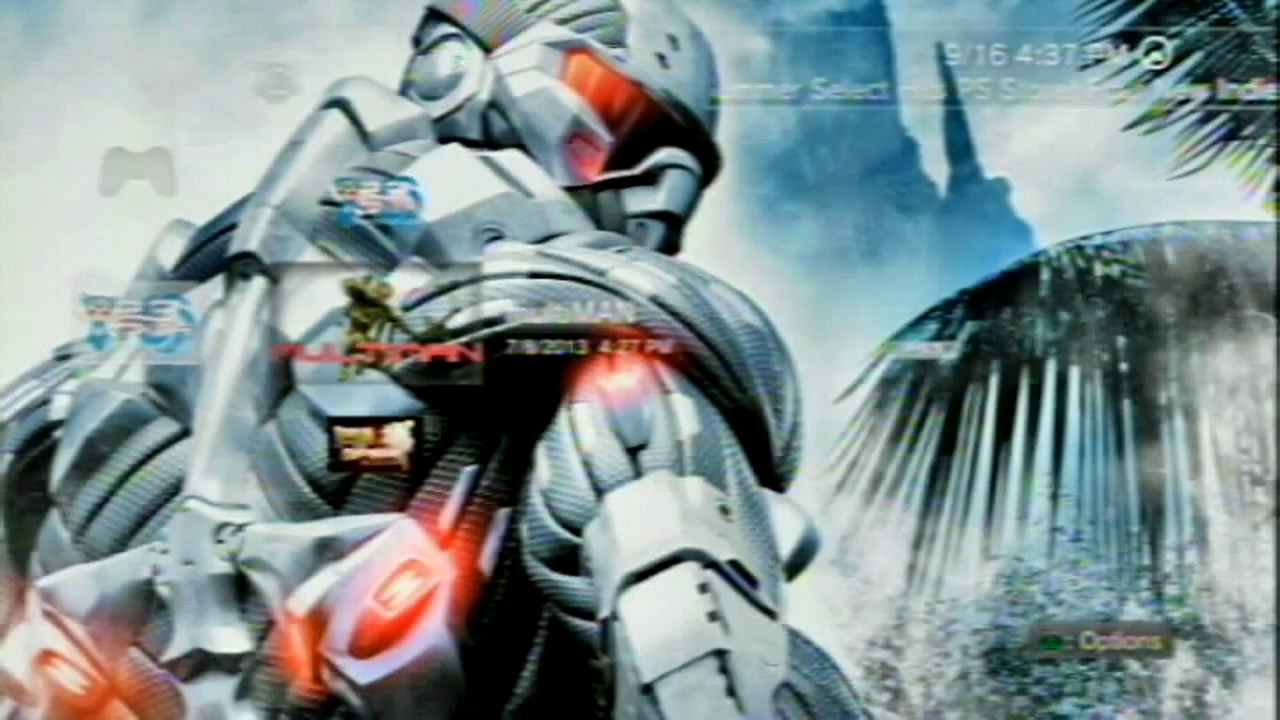
Delete the old multiMAN entry from the Backup Managers folder
key("F1")
key("Down")
key("Down")
key("Down")
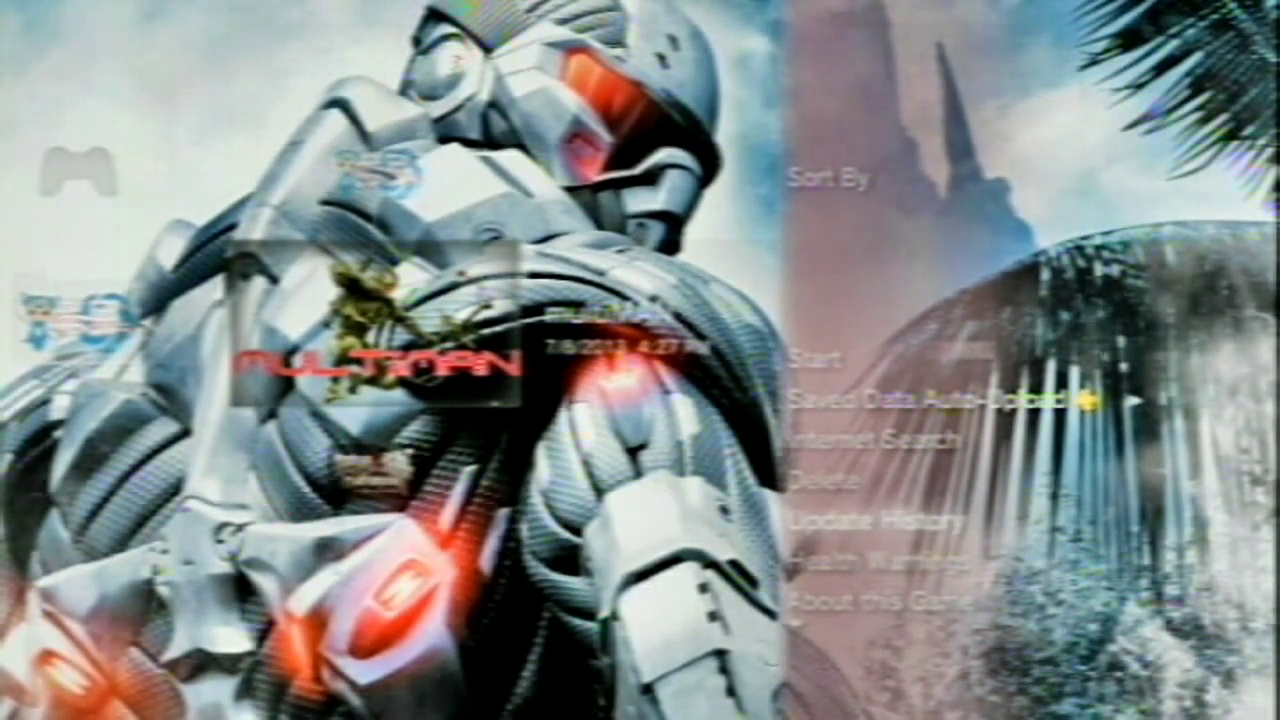
key("Up")
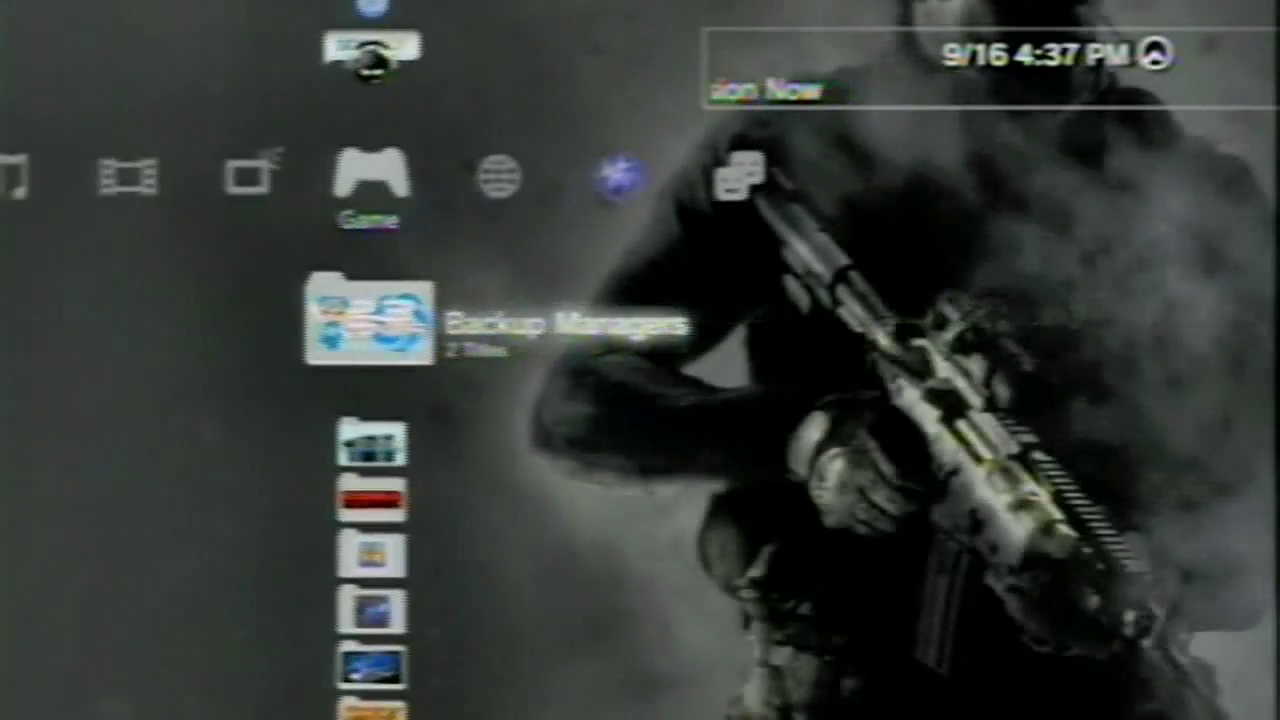
Install the multiMAN package installPKG.pkg from Install Package Files in the Game category
key("Up")
key("Up")
key("Up")
key("Up")
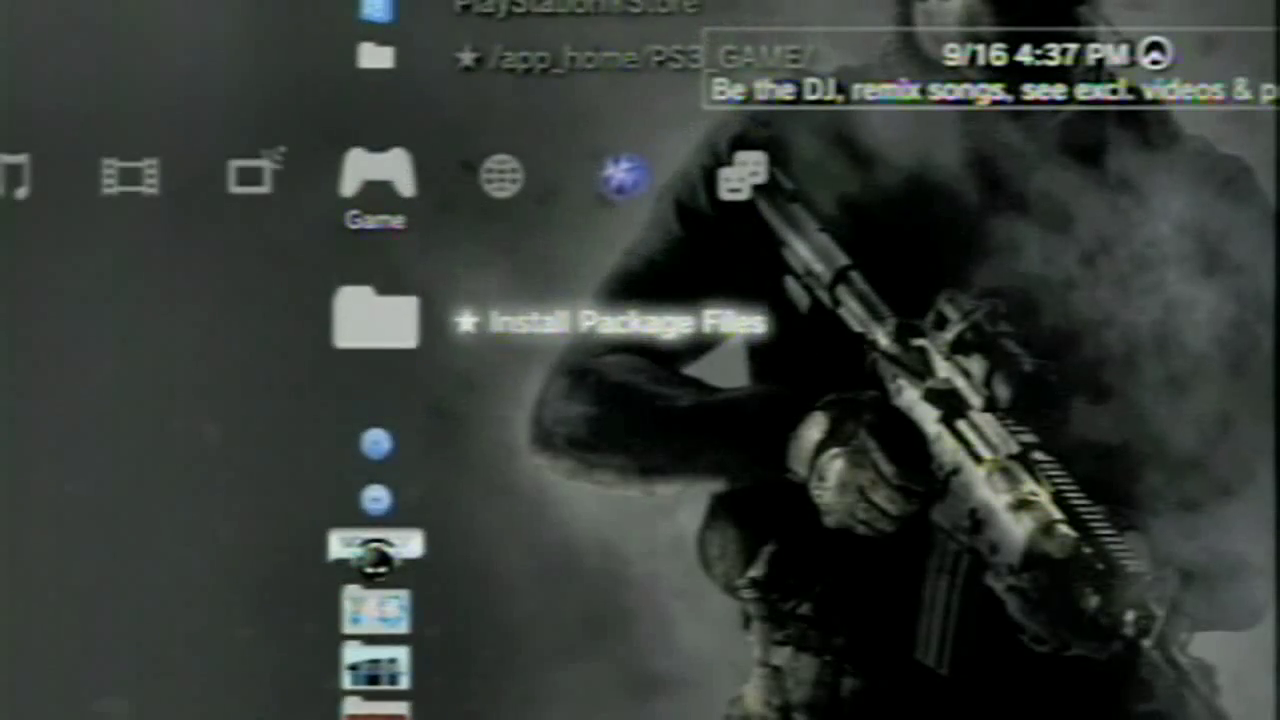
key("Return")
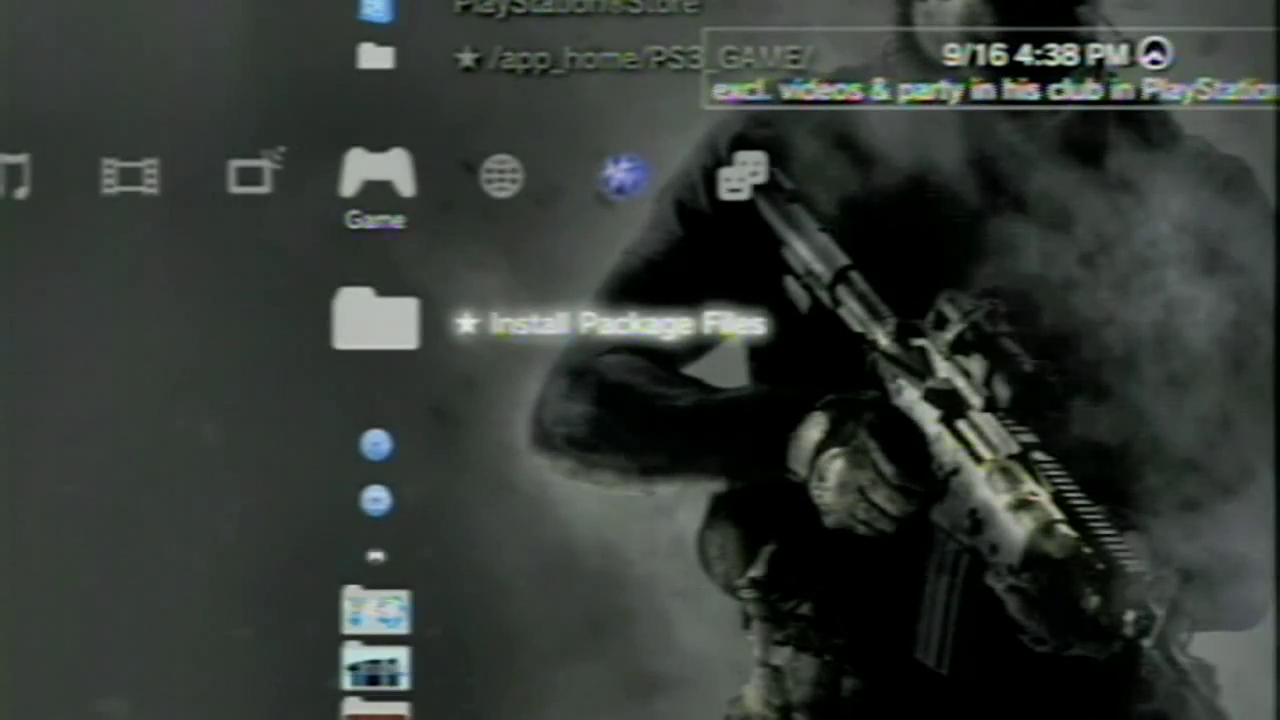
Go to the last folder in the Game category and open it to check the newly installed multiMAN entry
key("Down")
key("Down")
key("Down")
key("Down")
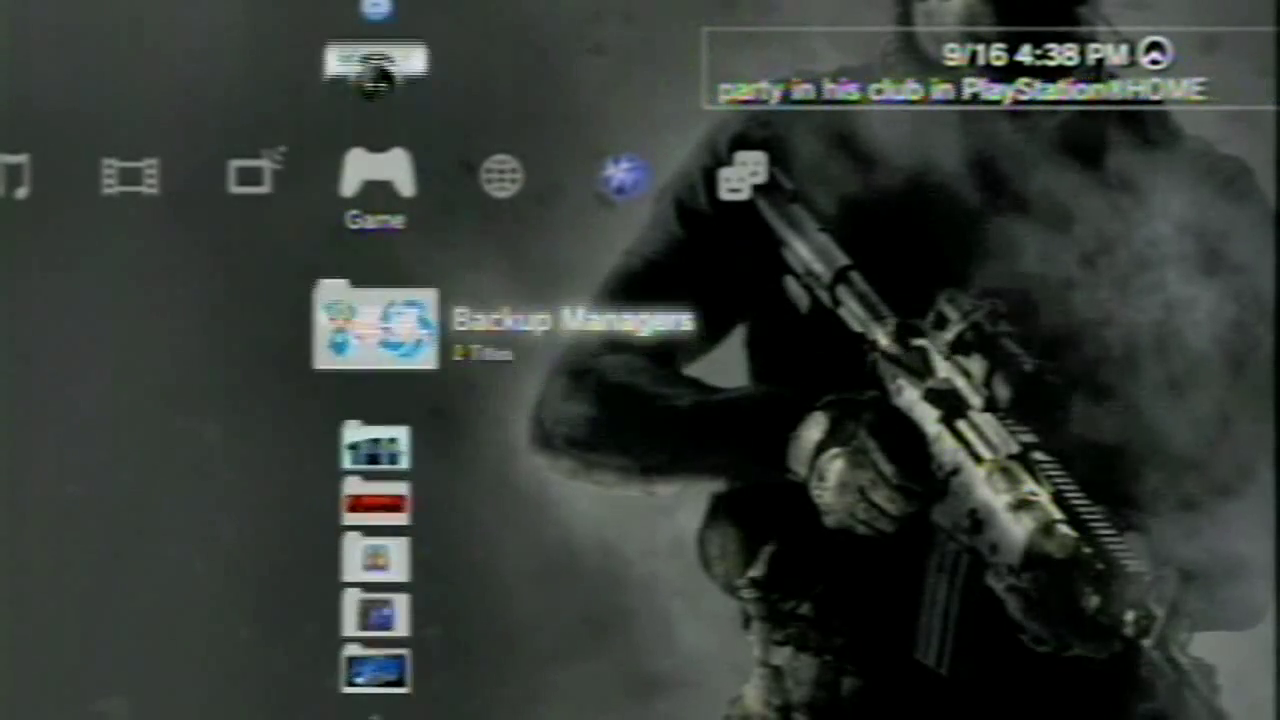
key("Down")
key("Down")
key("Down")
key("Down")
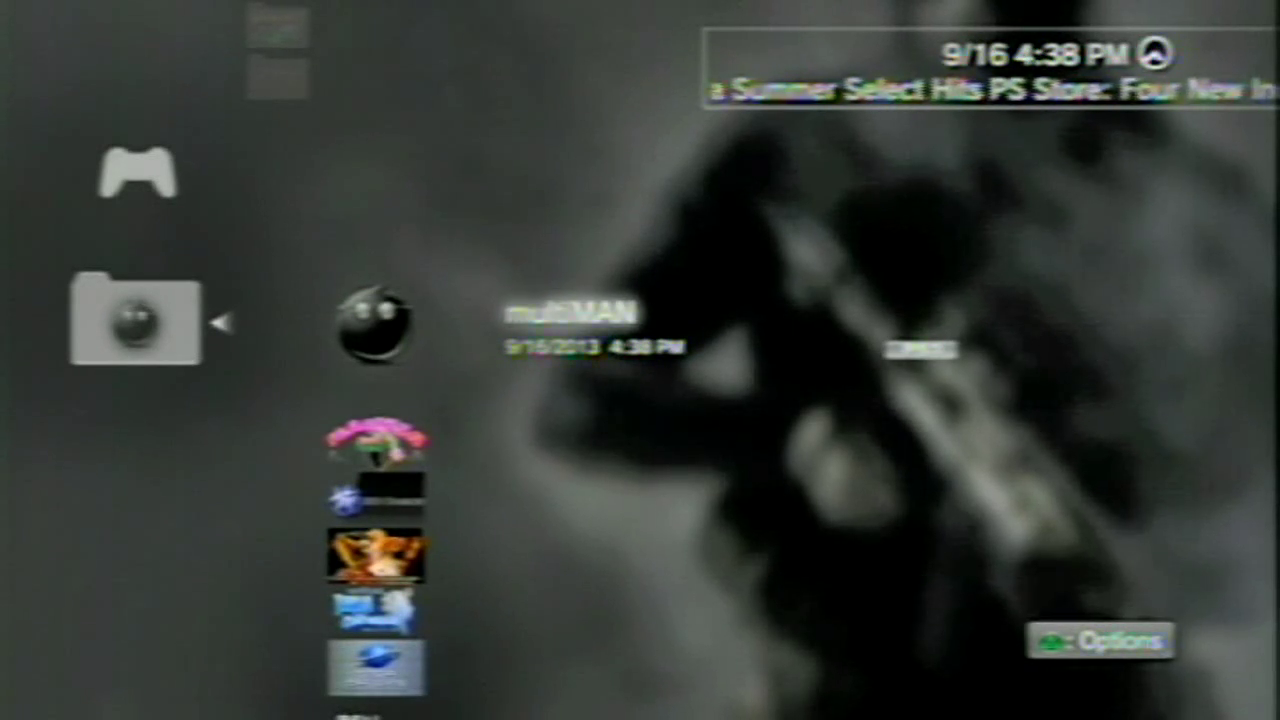
Leave the folder and turn the console off with Turn Off System in the Users category
key("Escape")
key("Up")
key("Up")
key("Up")
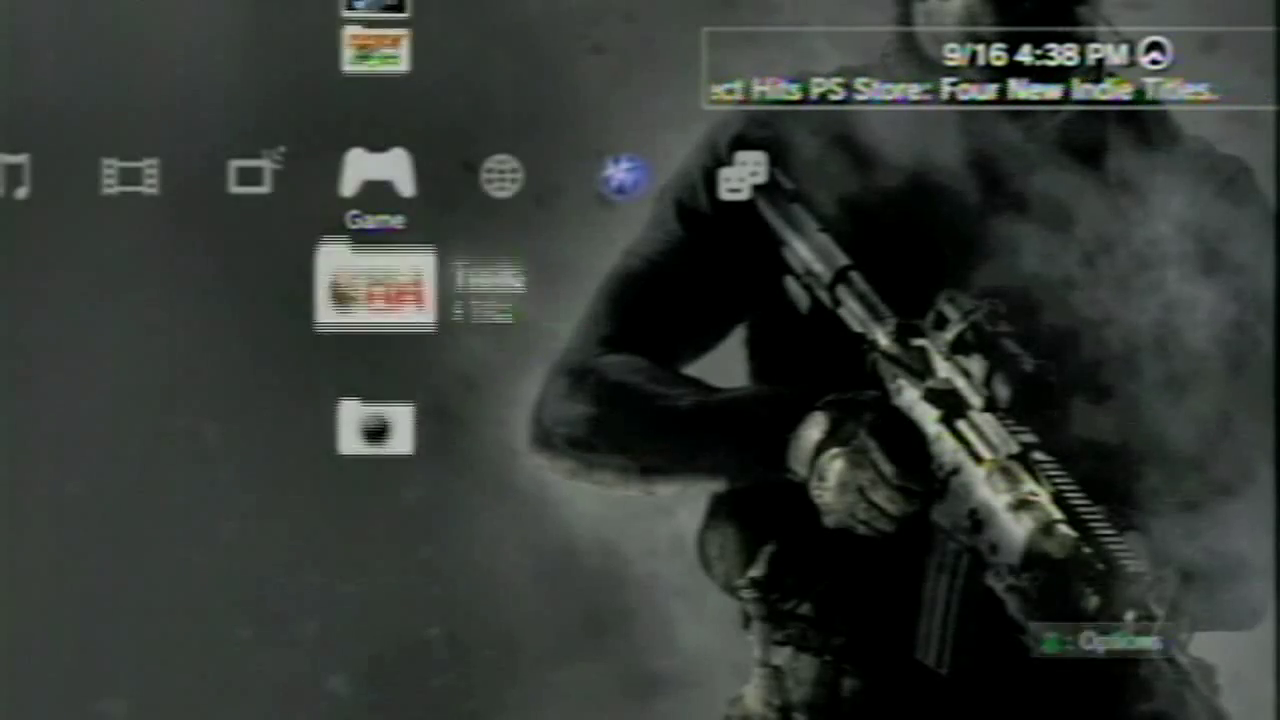
key("Left")
key("Left")
key("Left")
key("Left")
key("Left")
key("Left")
key("Left")
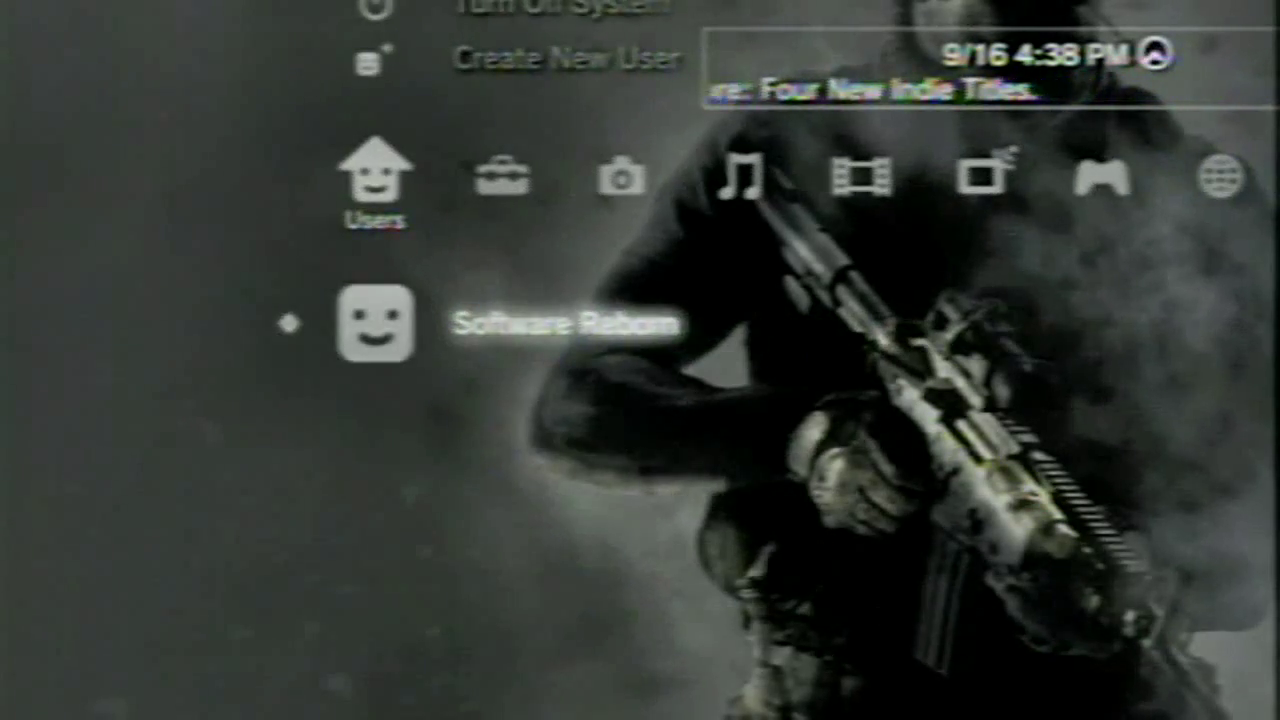
key("Up")
key("Up")
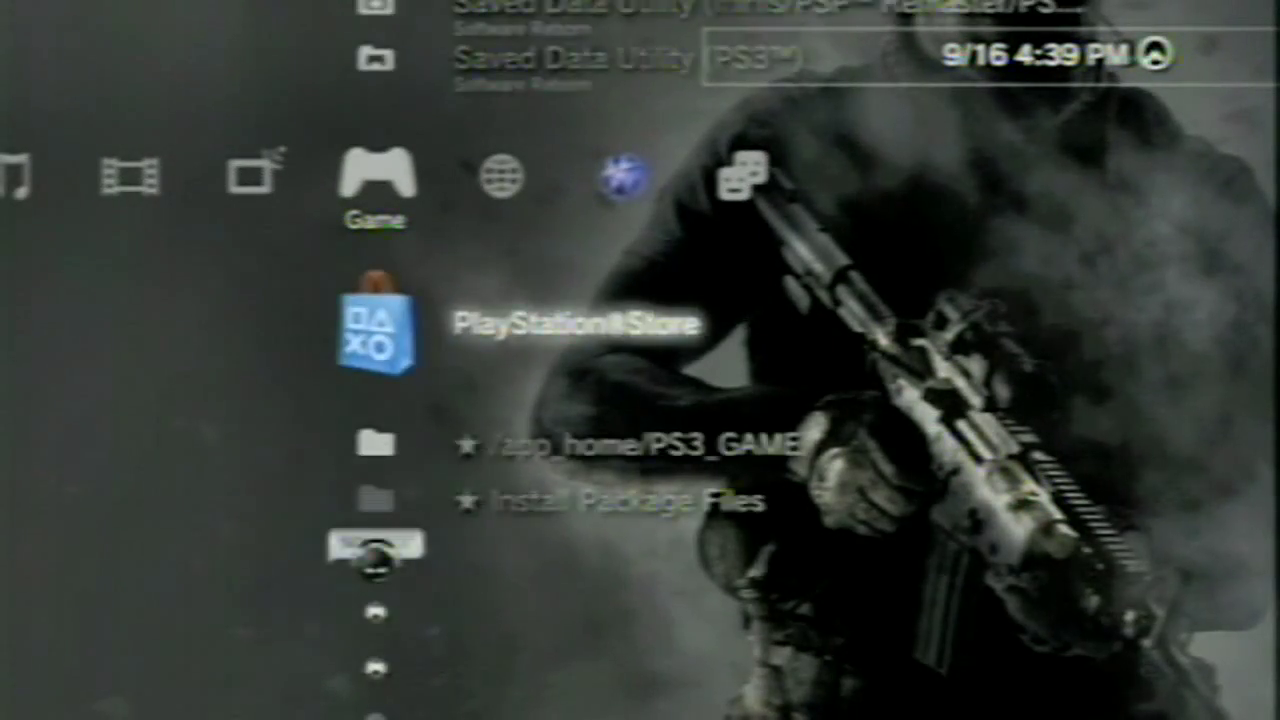
Return to multiMAN in the last folder of the Game category after the console is back on
key("Down")
key("Down")
key("Down")
key("Down")
key("Down")
key("Down")
key("Down")
key("Down")
key("Down")
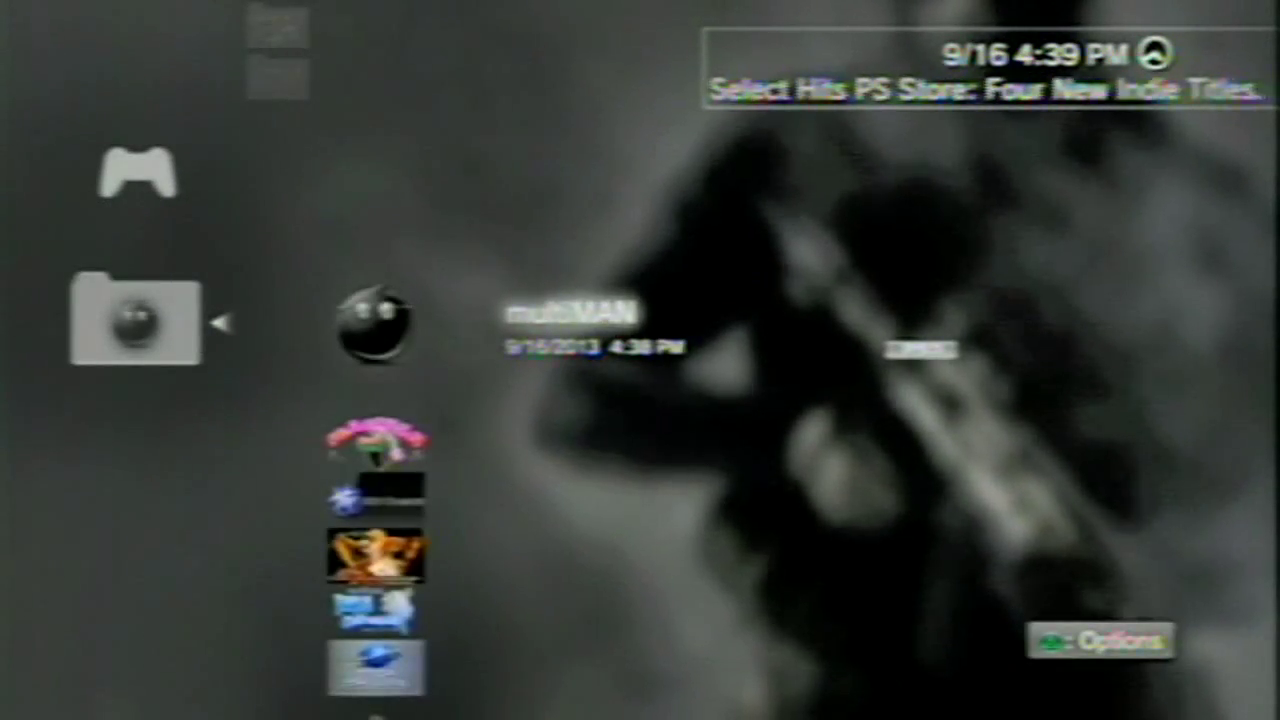
Examine multiMAN's Information page, including its size and version, and close it
key("Menu")
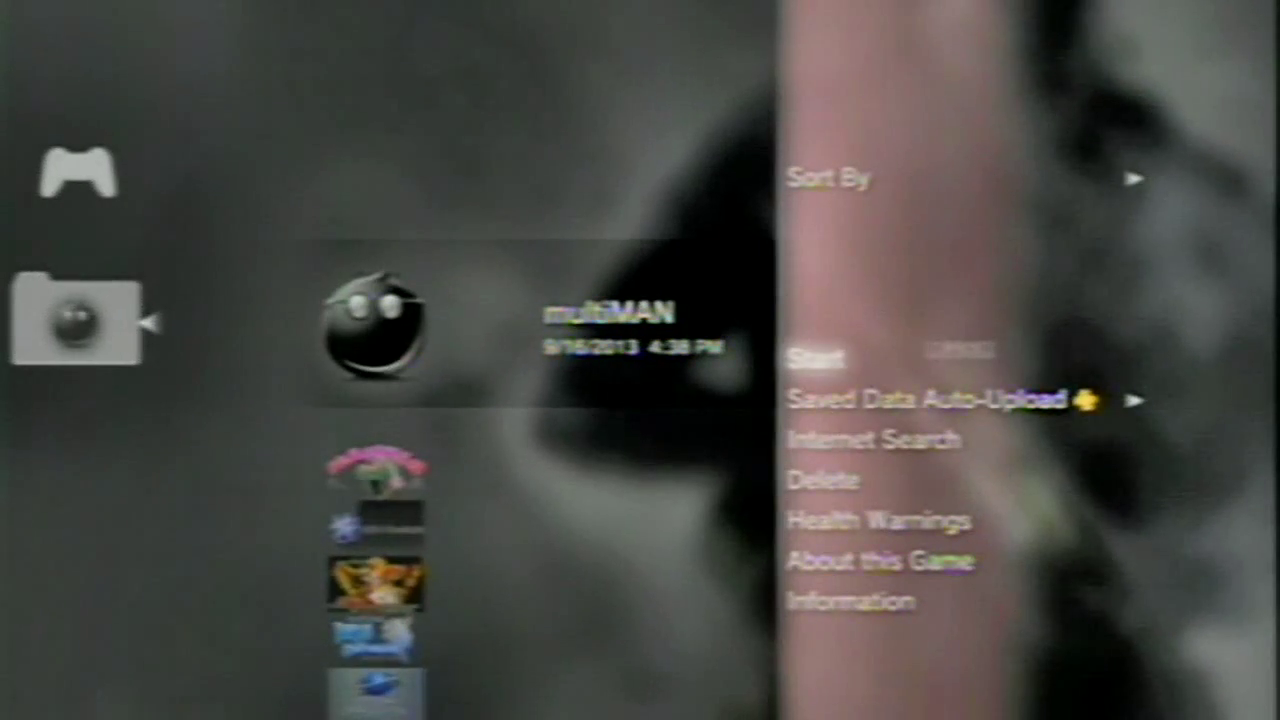
key("Down")
key("Down")
key("Down")
key("Down")
key("Down")
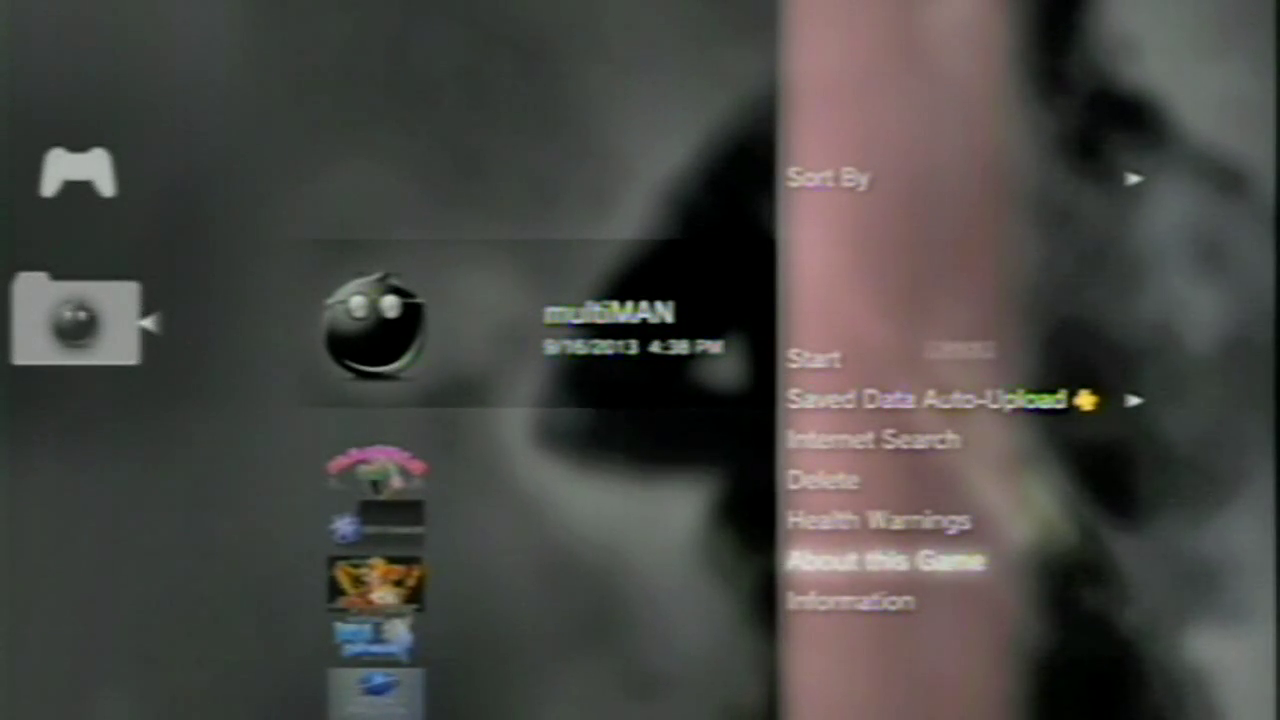
key("Down")
key("Return")
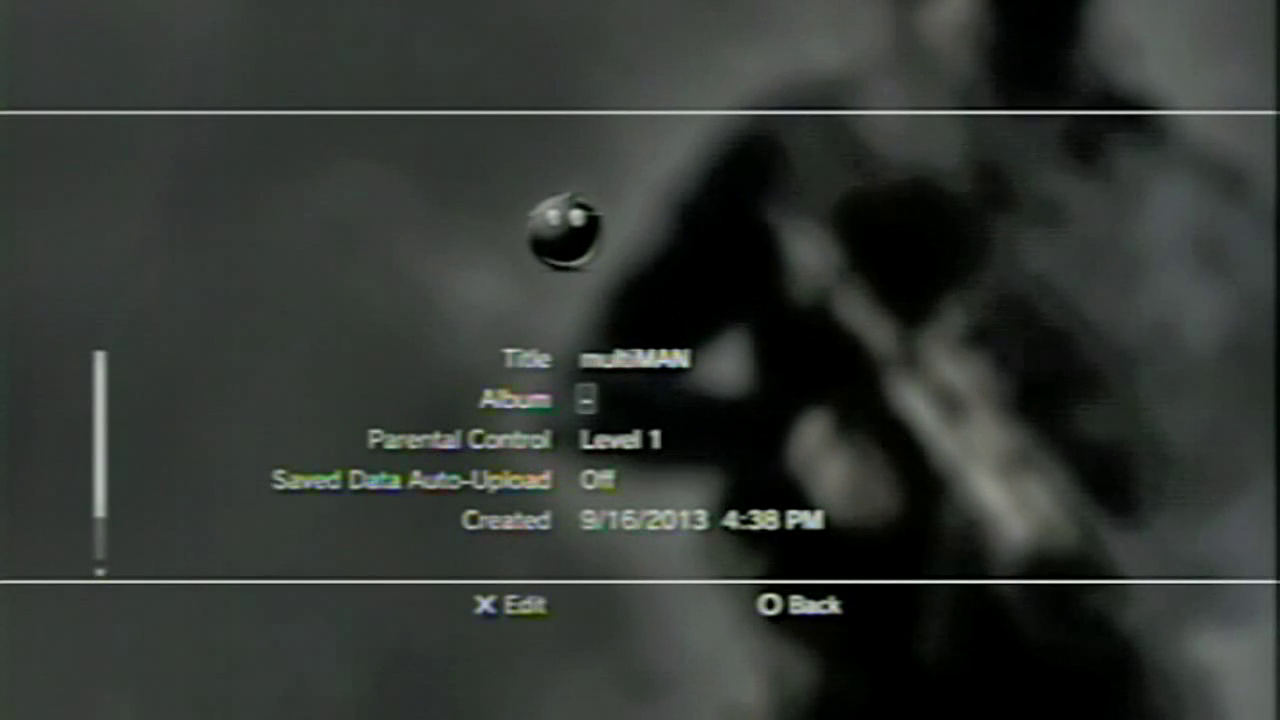
key("Down")
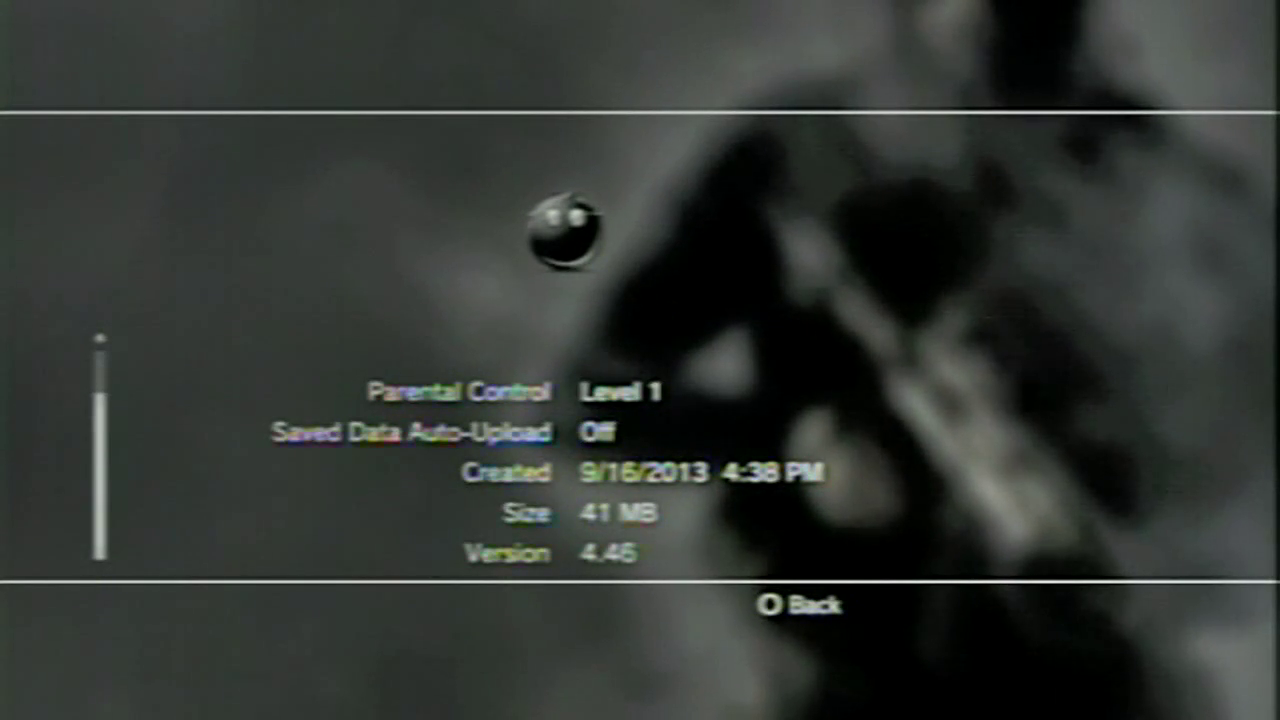
key("Escape")
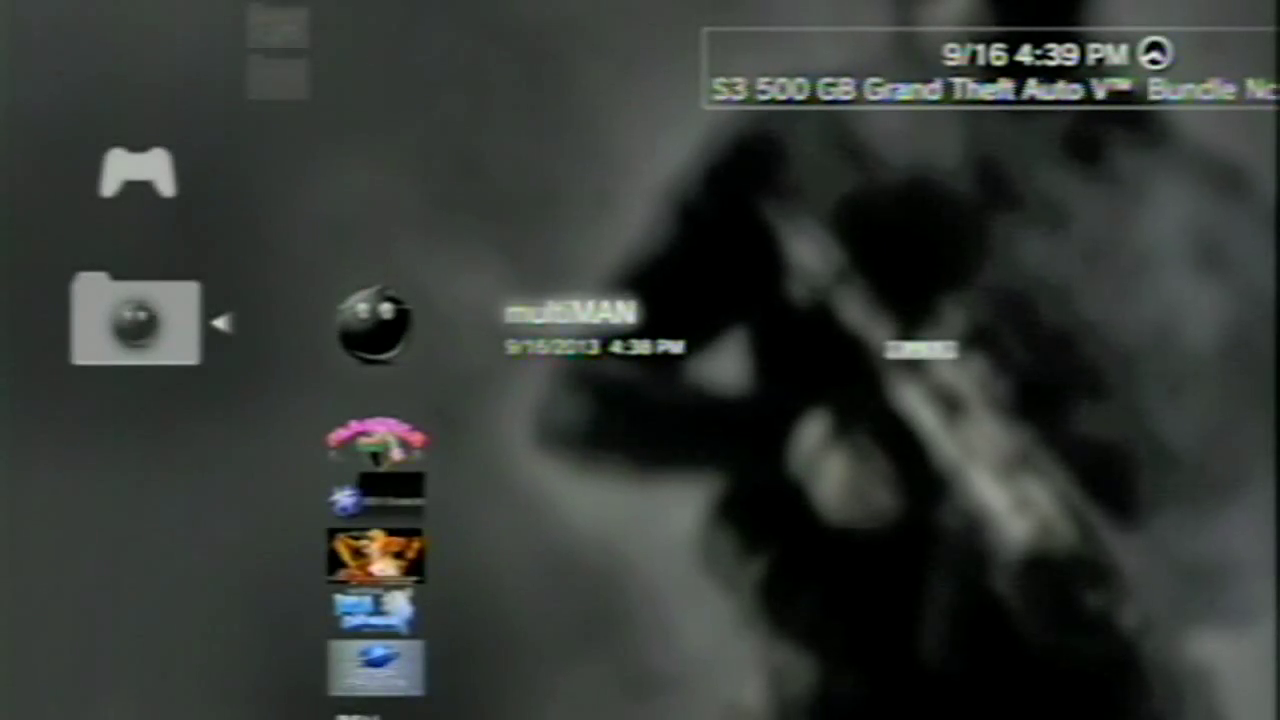
Install installPKG.pkg again from Install Package Files, agreeing to continue over the same installed version
key("Escape")
key("Up")
key("Up")
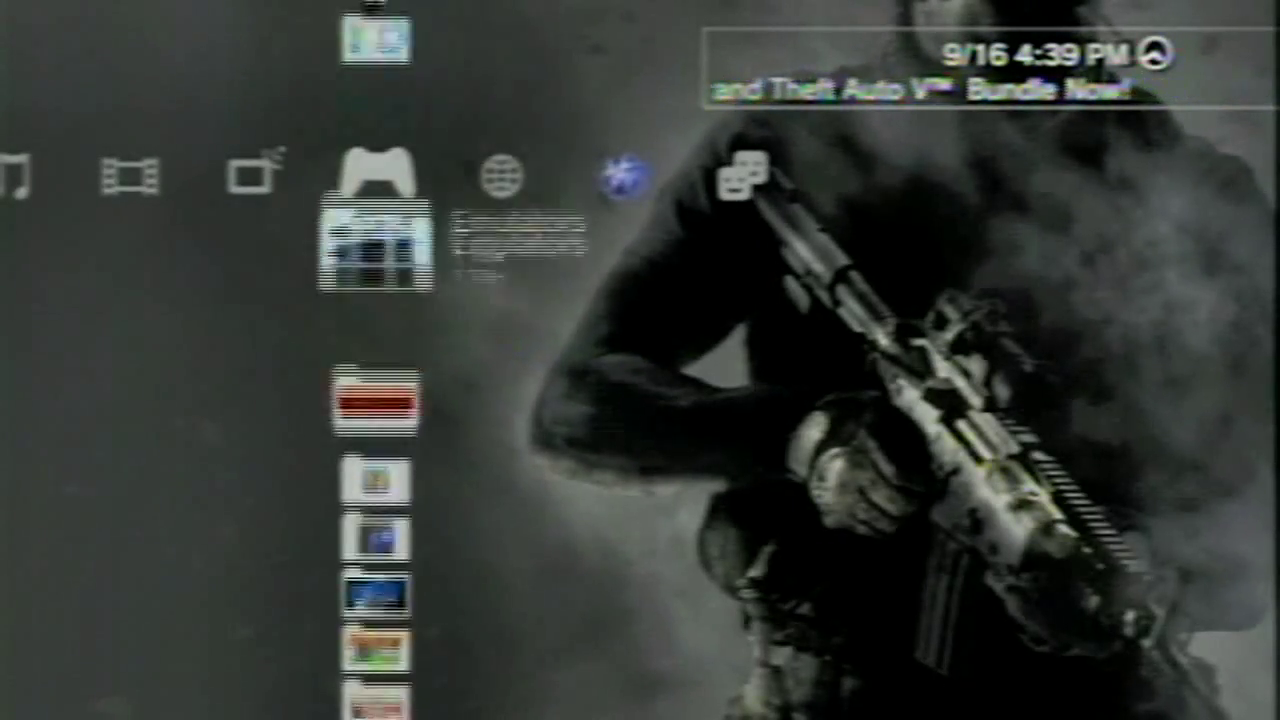
key("Up")
key("Up")
key("Up")
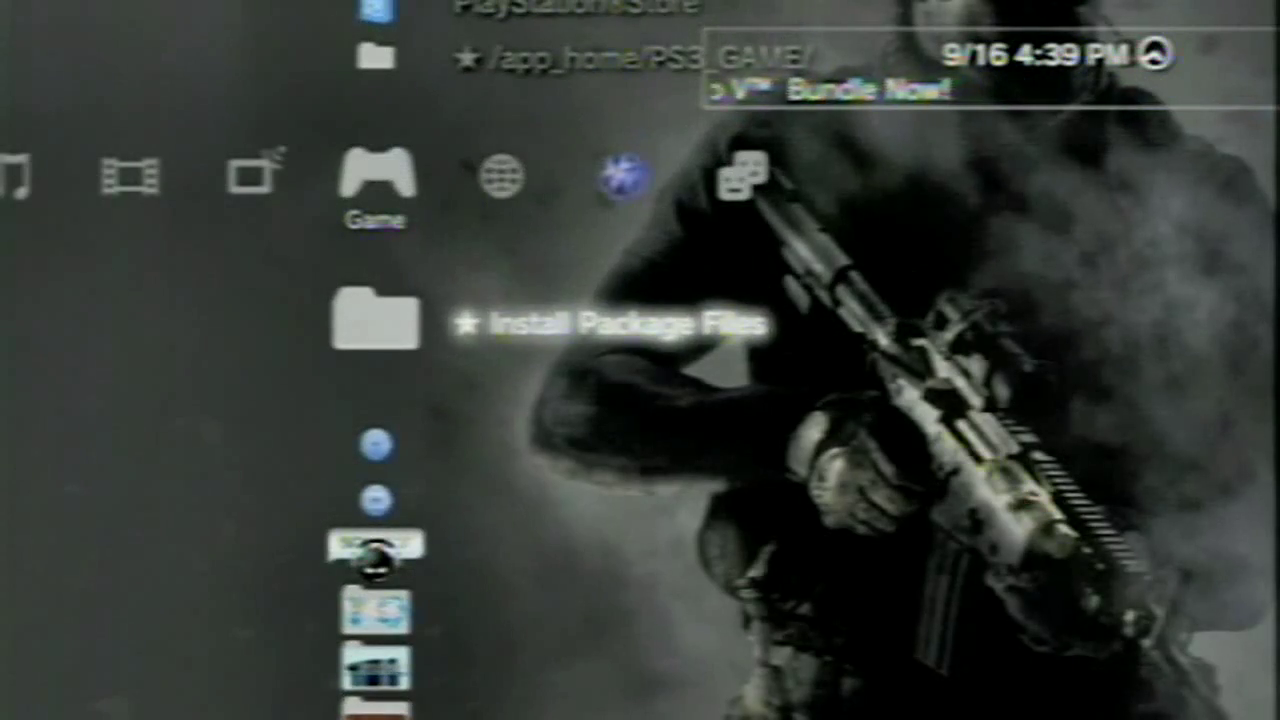
key("Return")
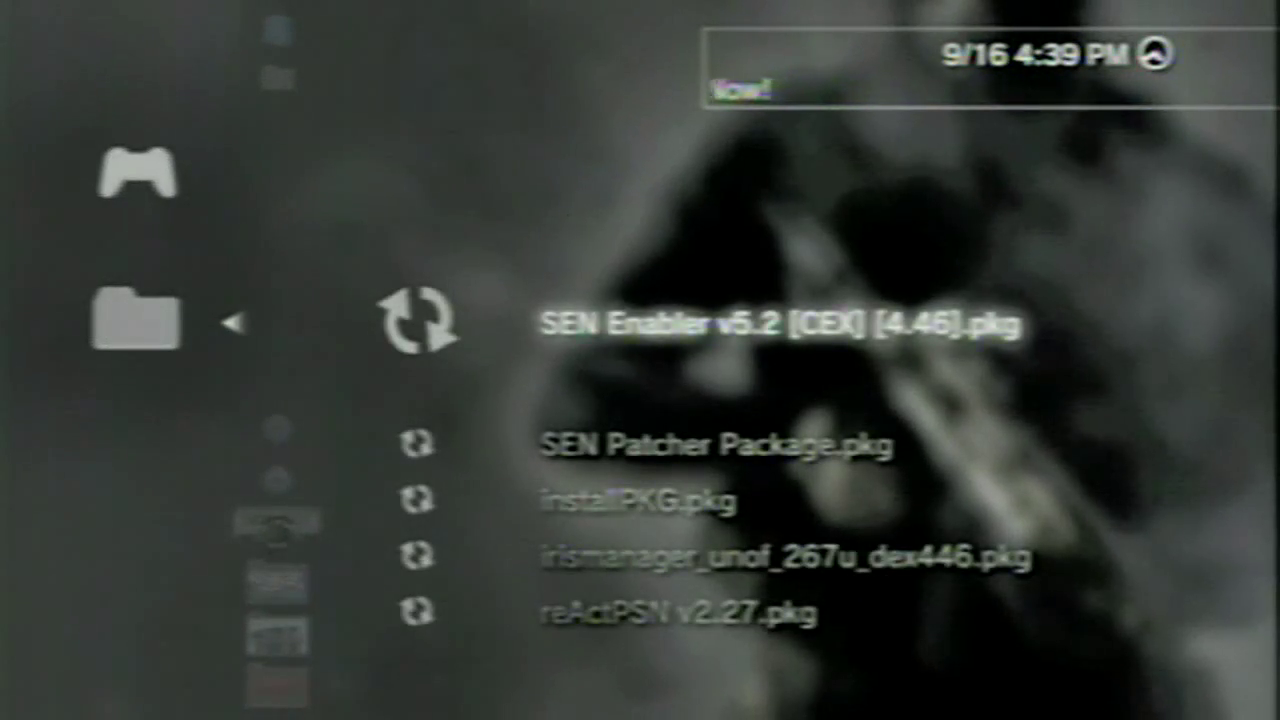
key("Down")
key("Down")
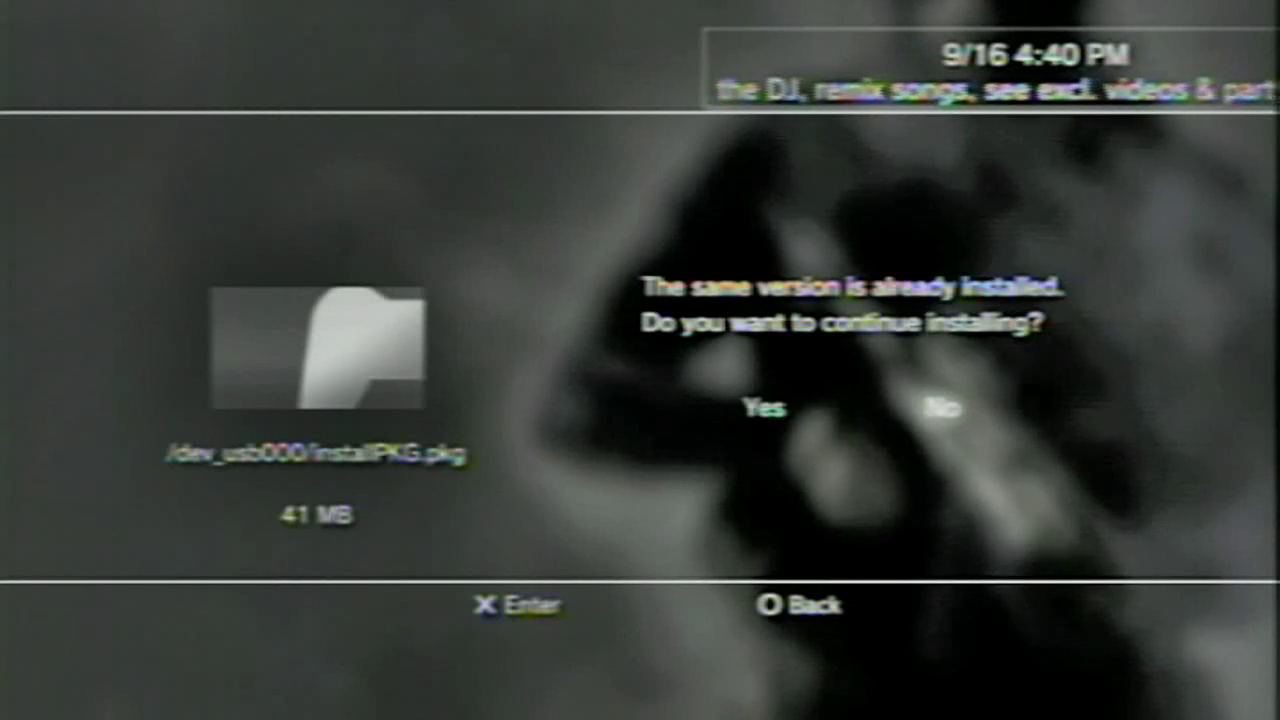
key("Left")
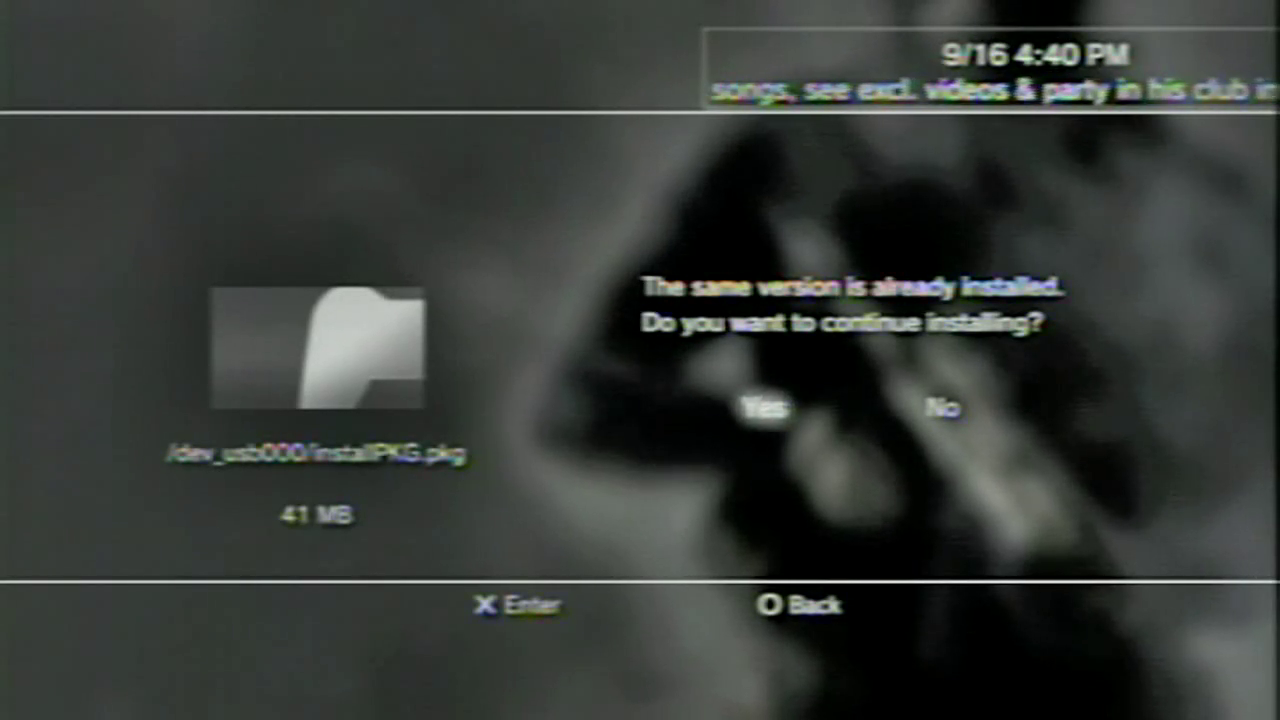
key("Return")
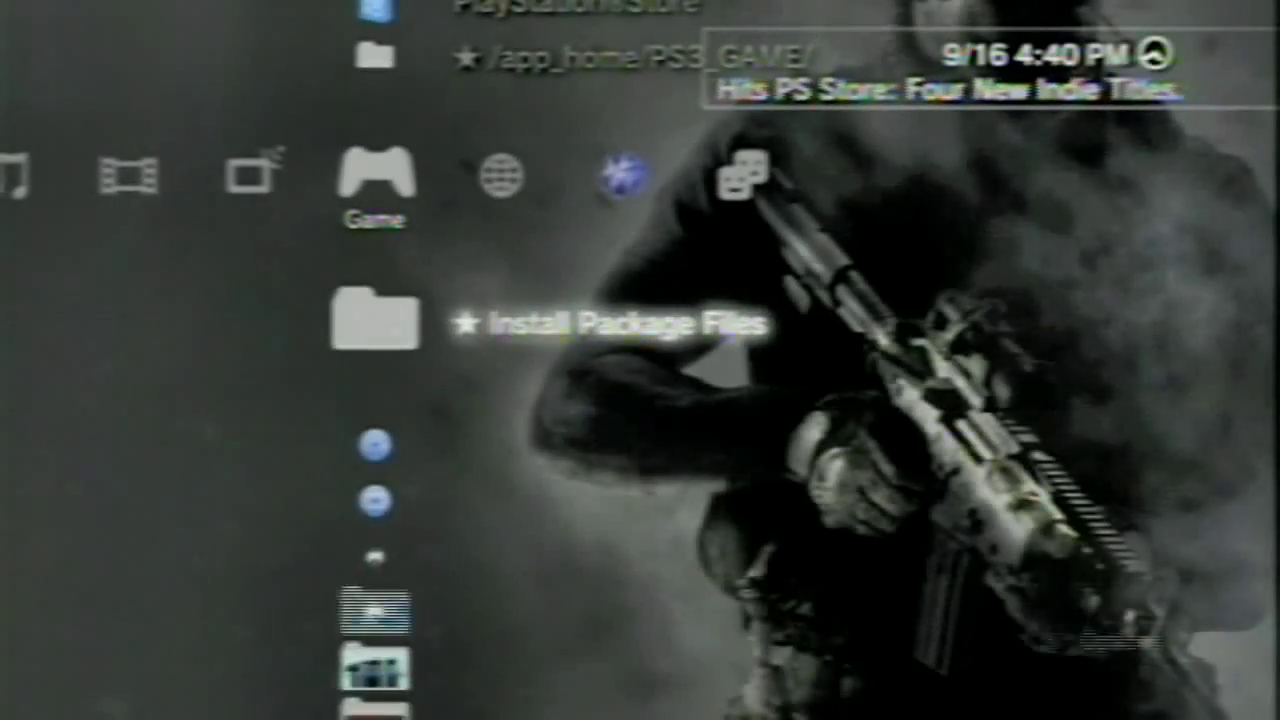
Go from Install Package Files back down to the folder that holds multiMAN
key("Down")
key("Down")
key("Down")
key("Down")
key("Down")
key("Down")
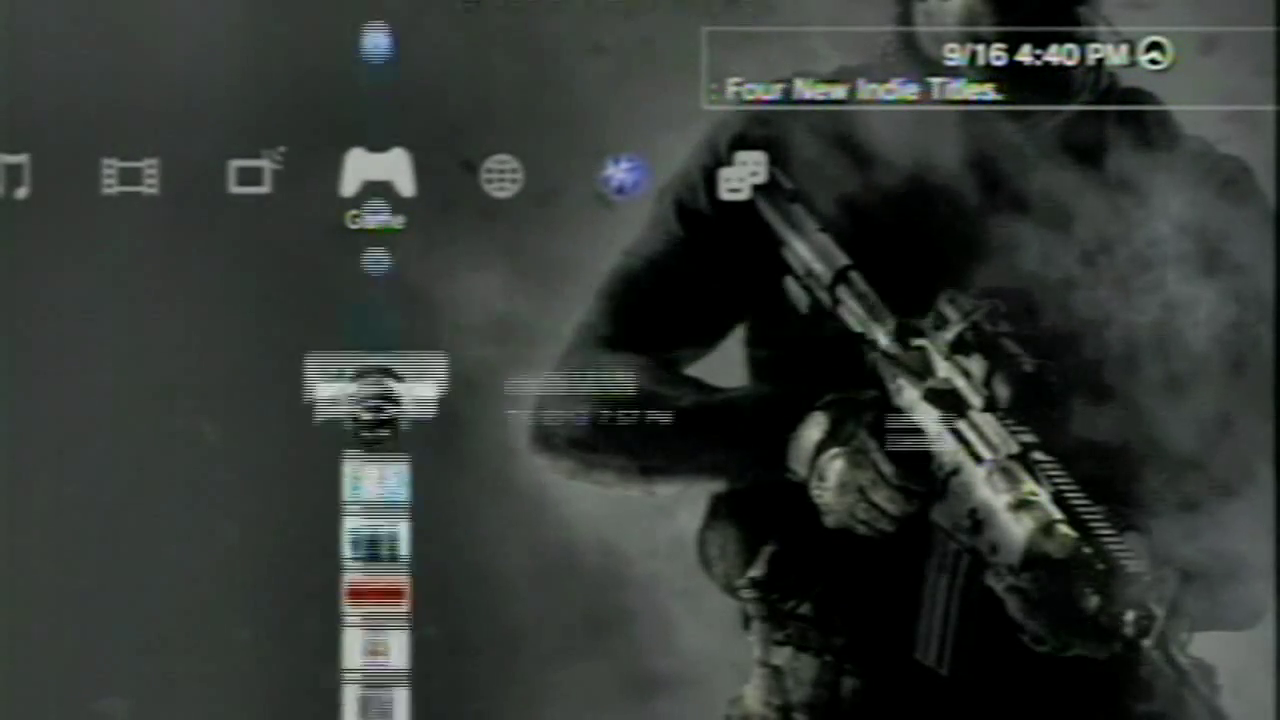
key("Down")
key("Down")
key("Down")
key("Down")
key("Down")
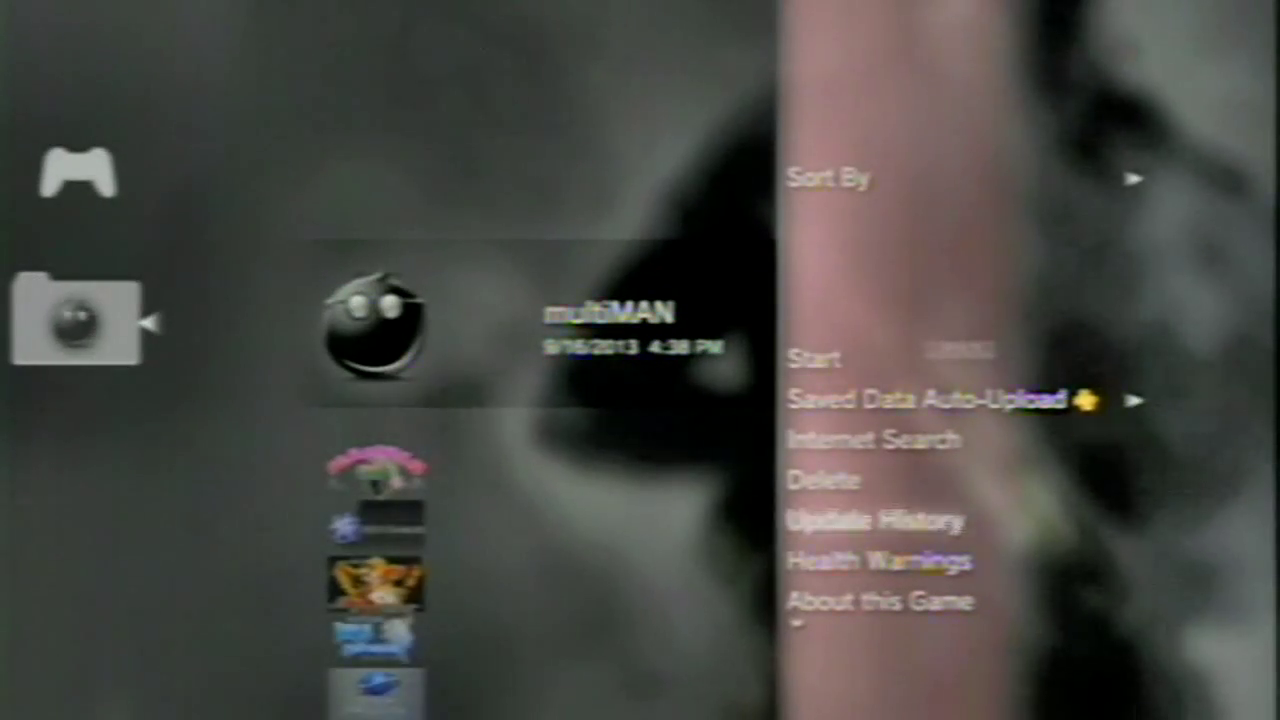
Check multiMAN's size and version on its Information page again after the reinstall, and close the page
key("Down")
key("Down")
key("Down")
key("Return")
key("Down")
key("Down")
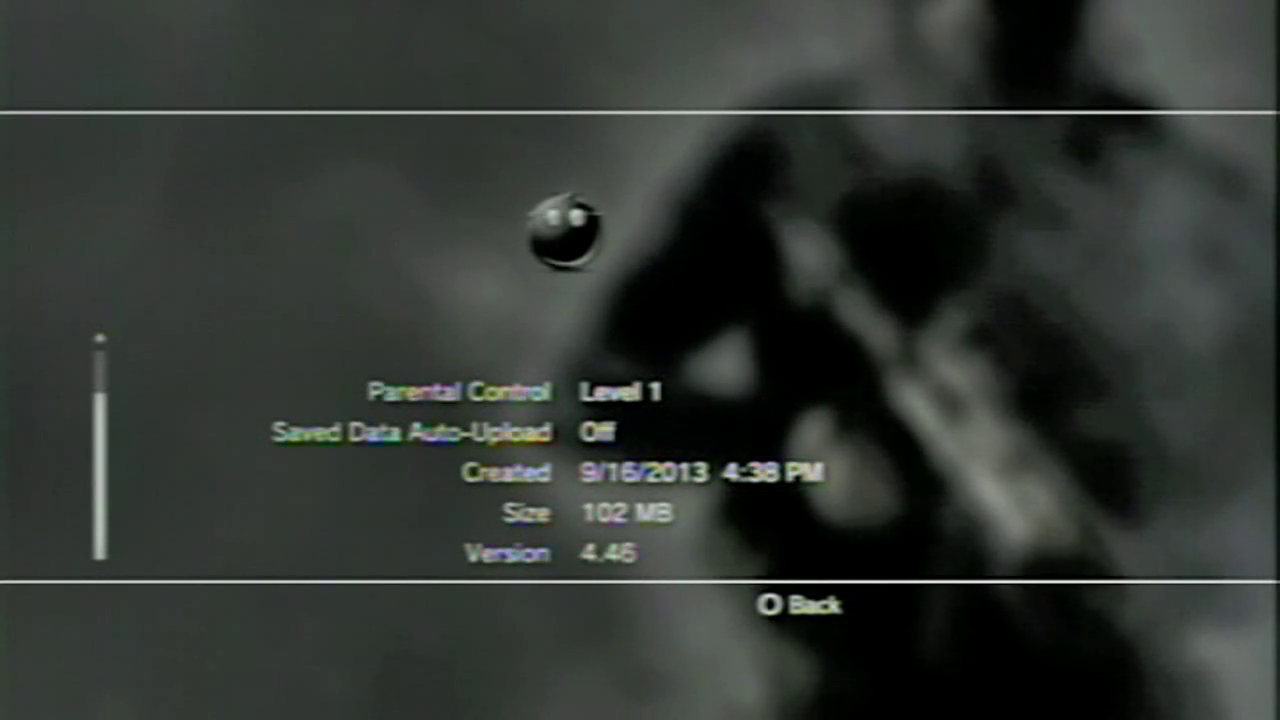
key("Escape")
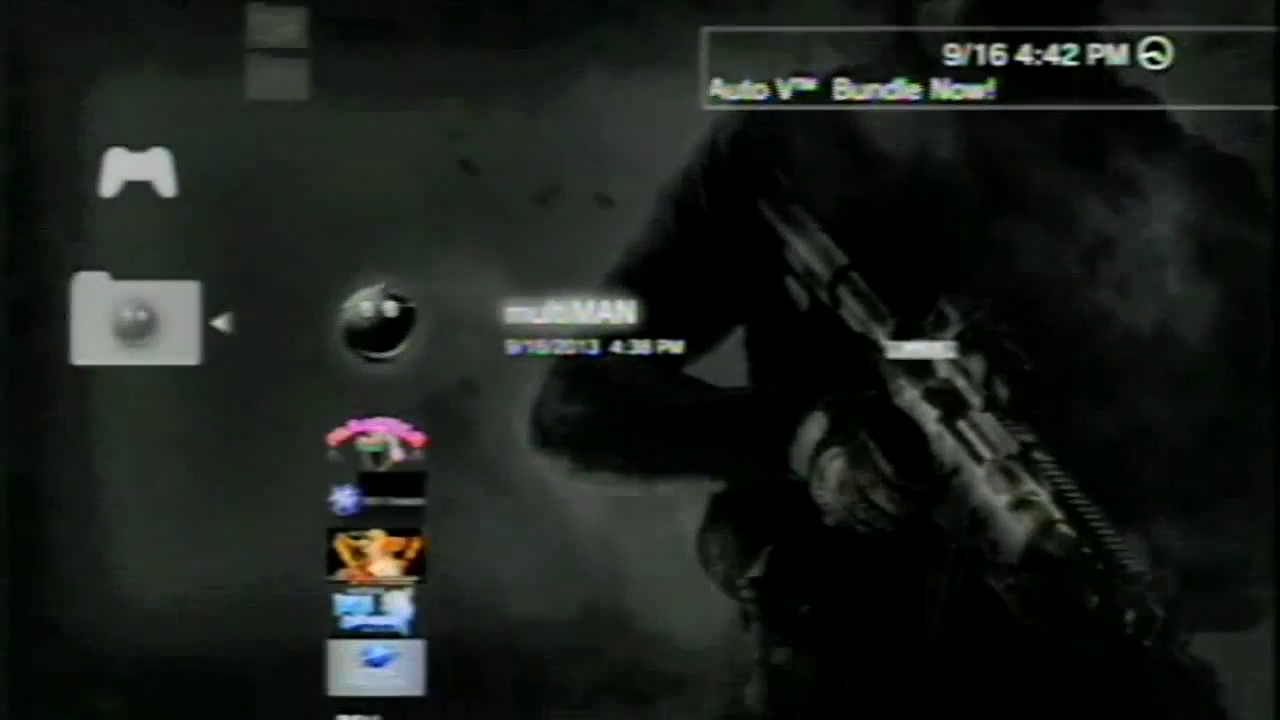